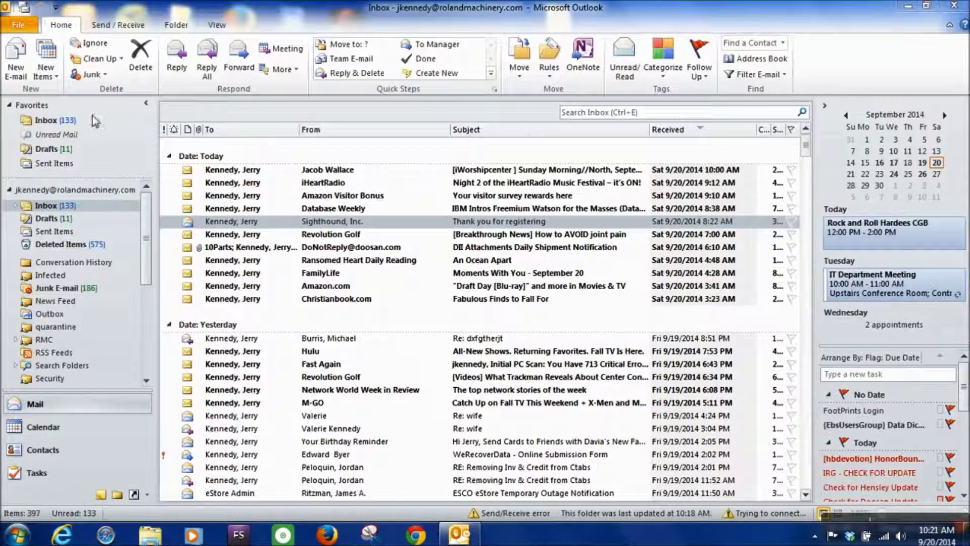
Start a new e-mail, then type and erase 'm' in the To field
left_click(19, 69)
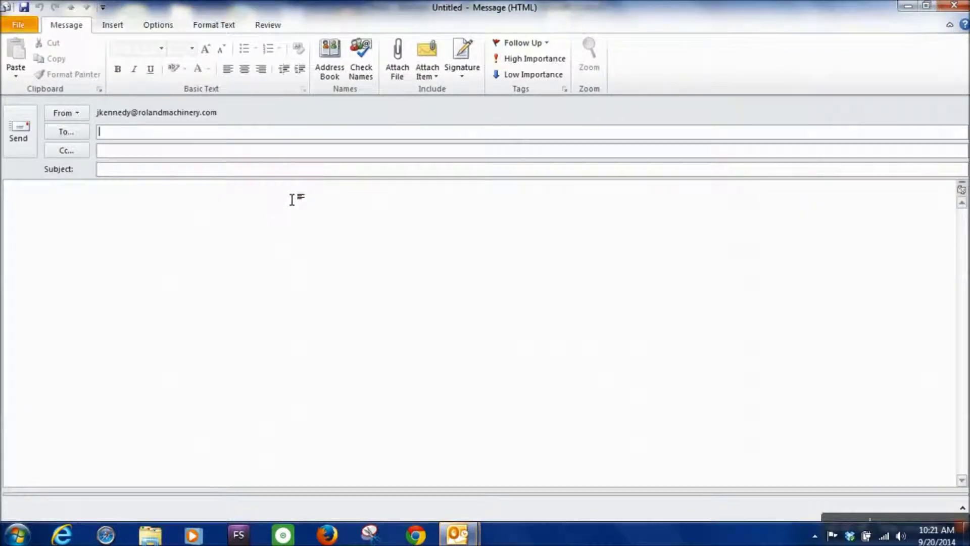
type("m")
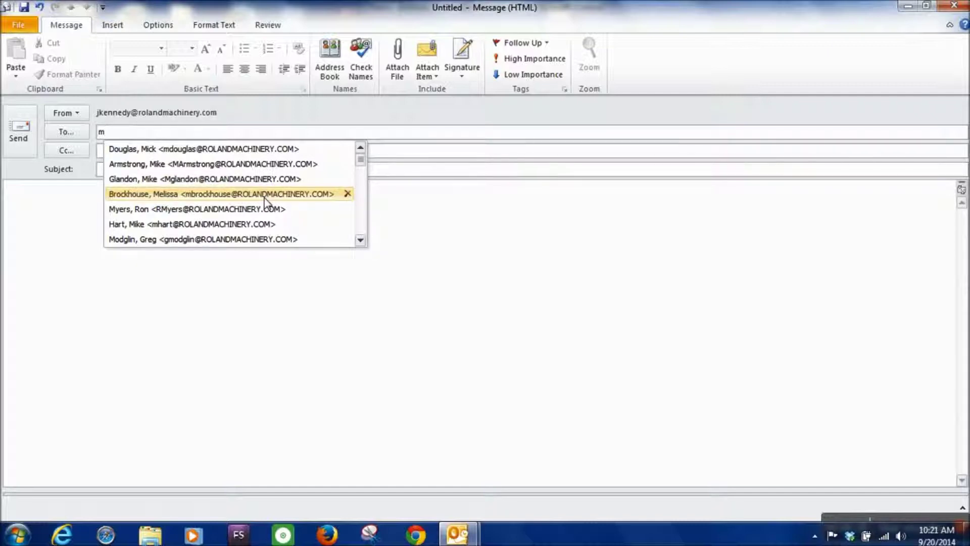
key("BackSpace")
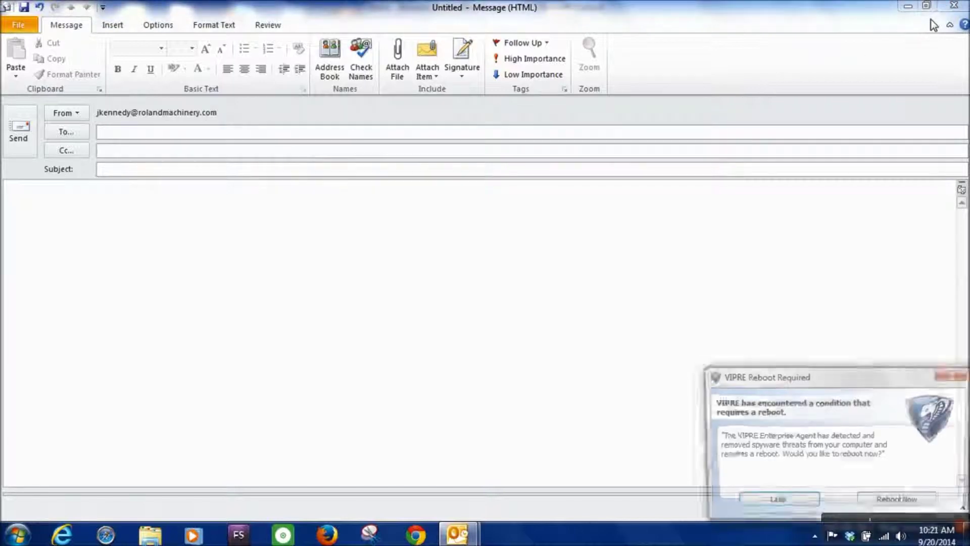
Close the draft without saving, then postpone the VIPRE reboot prompt with Later
left_click(955, 5)
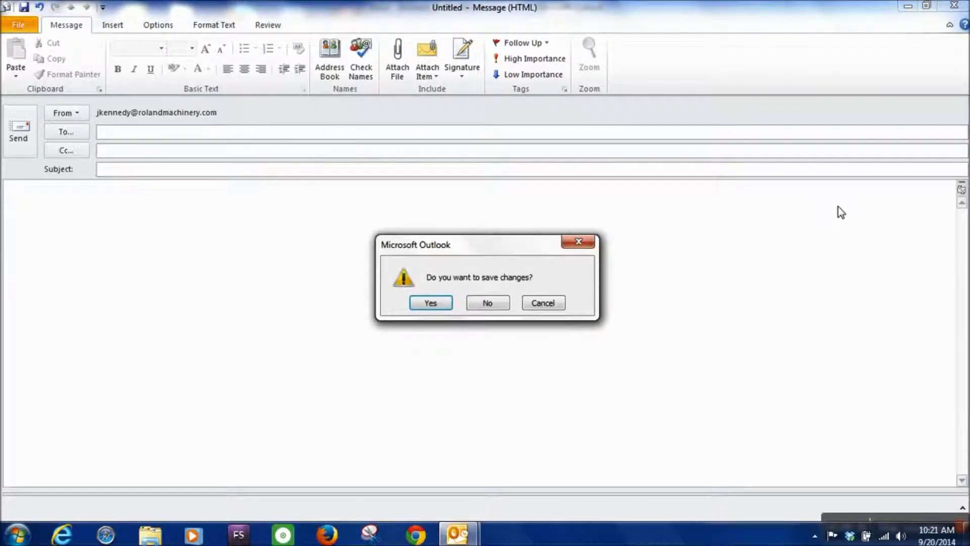
left_click(508, 304)
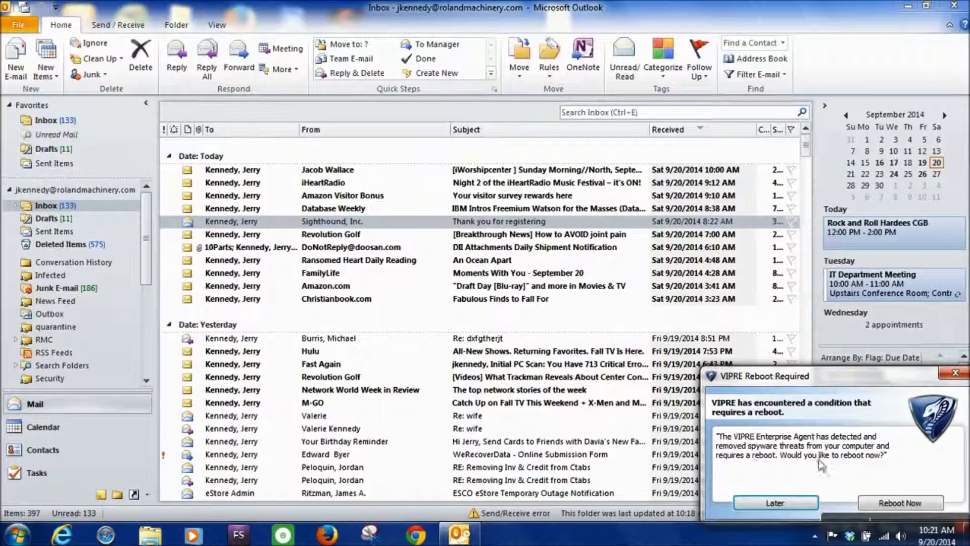
left_click(793, 505)
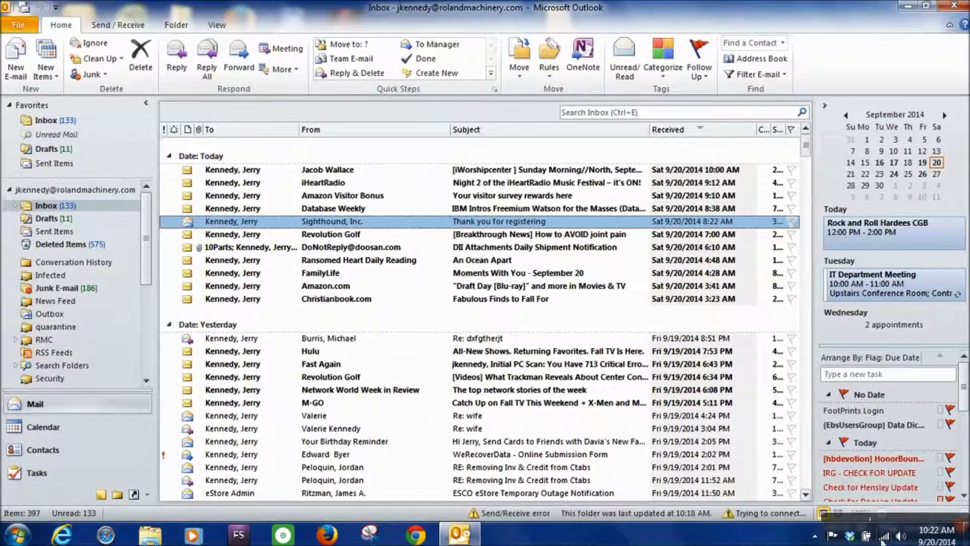
mouse_move(884, 540)
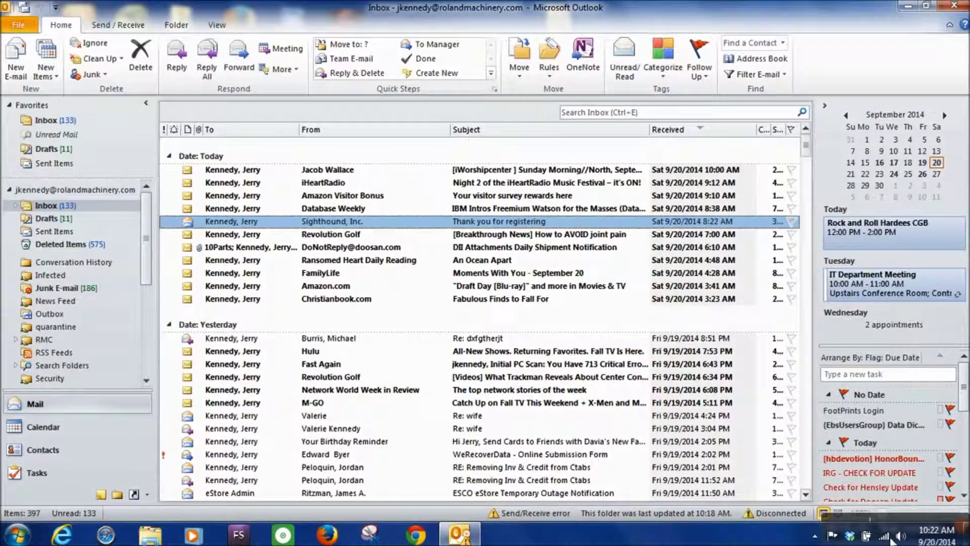
Connect to the RMC-VPN1 VPN from the tray network list using the saved credentials
left_click(882, 538)
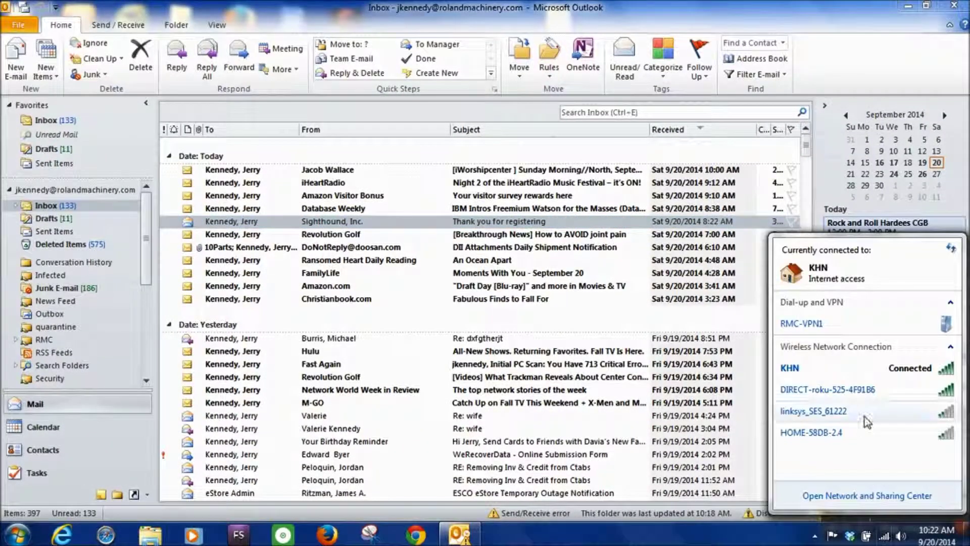
left_click(822, 327)
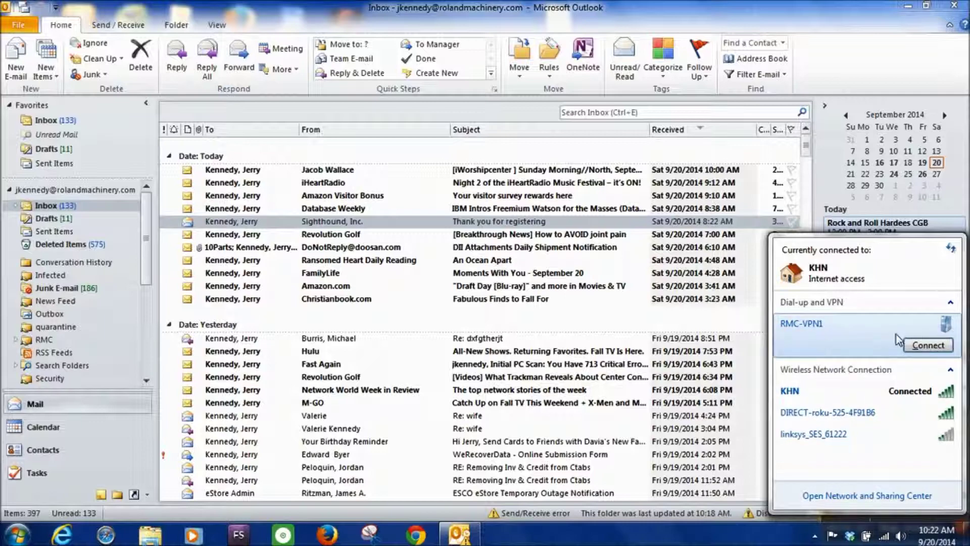
left_click(918, 346)
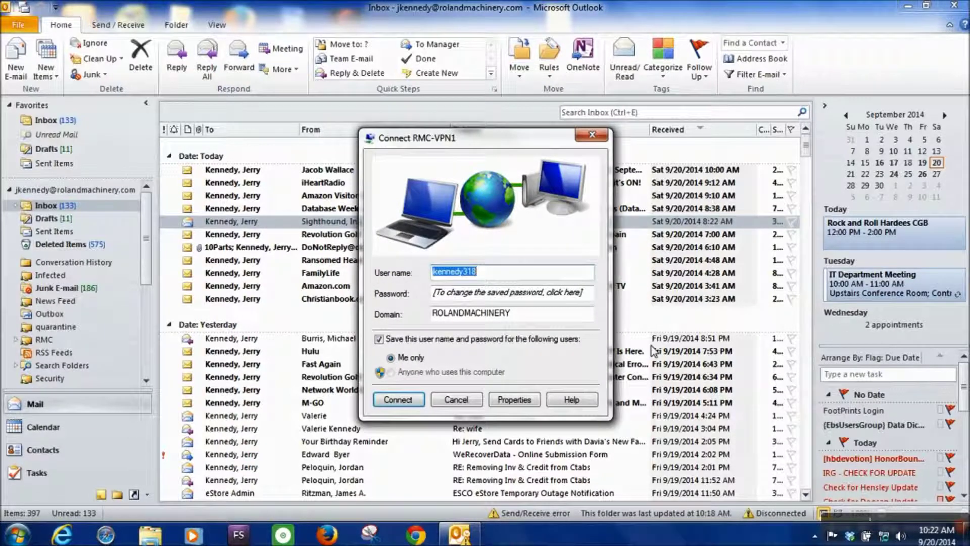
left_click(571, 281)
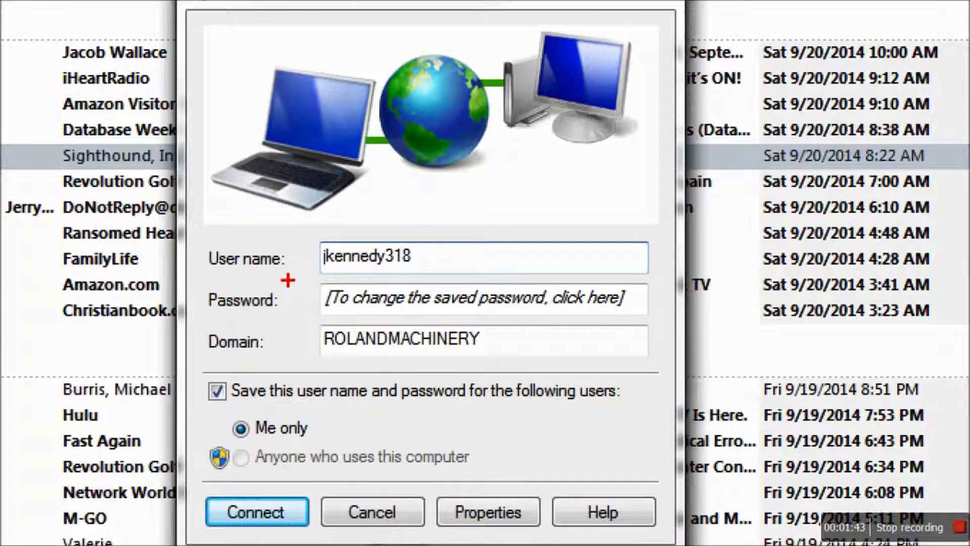
mouse_move(311, 283)
left_mouse_down()
mouse_move(670, 314)
mouse_move(662, 322)
left_mouse_up()
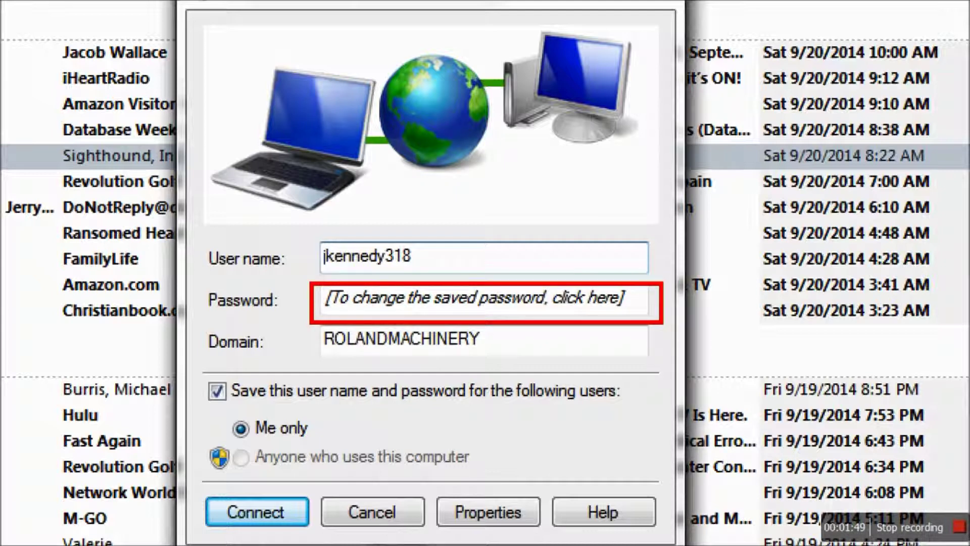
key("e")
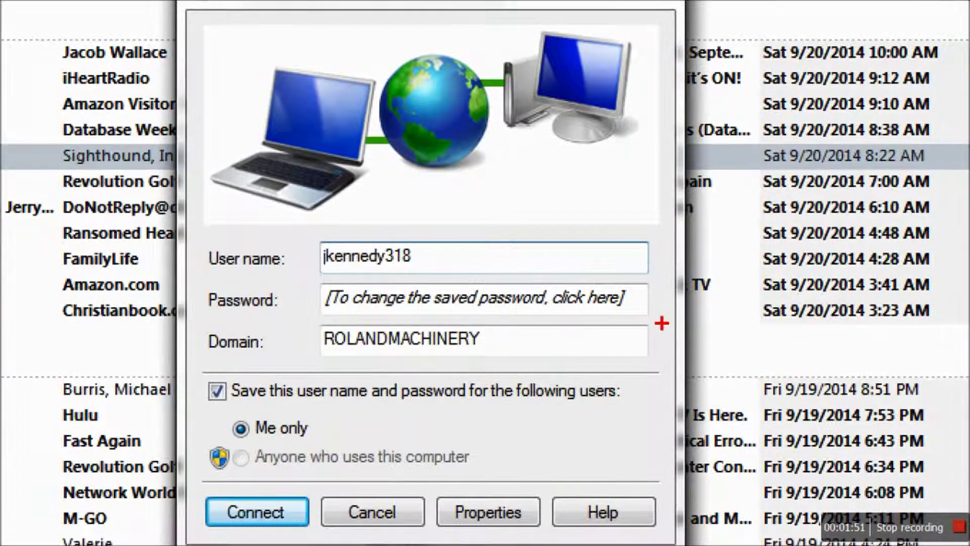
key("Escape")
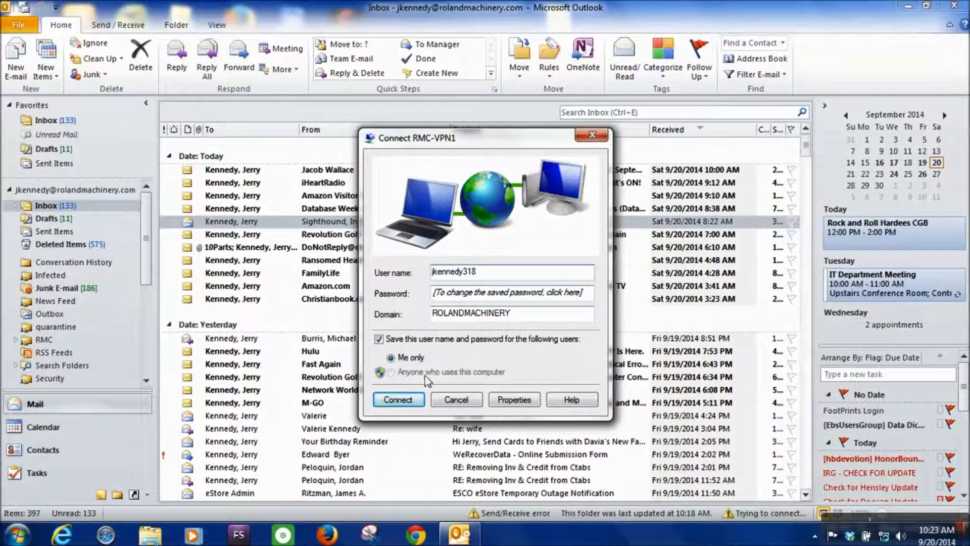
left_click(397, 400)
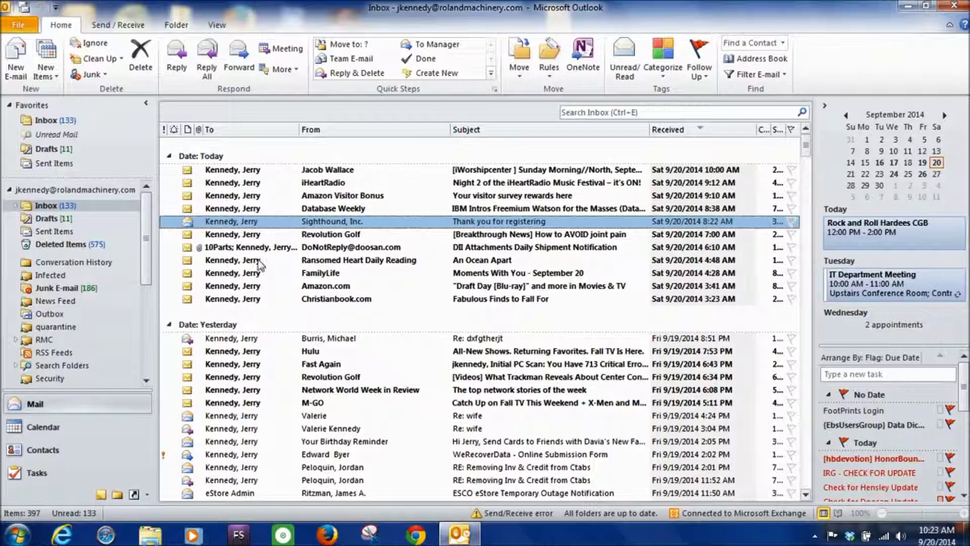
Create a new blank e-mail once Outlook shows Connected to Microsoft Exchange
left_click(25, 61)
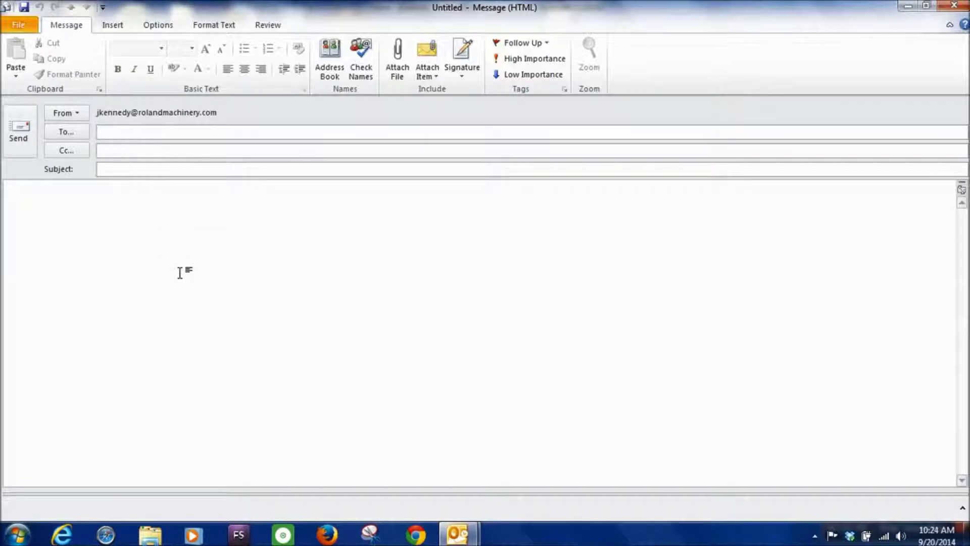
Type 'm' in To, delete a stale address from the autocomplete list, and retype 'm'
type("m")
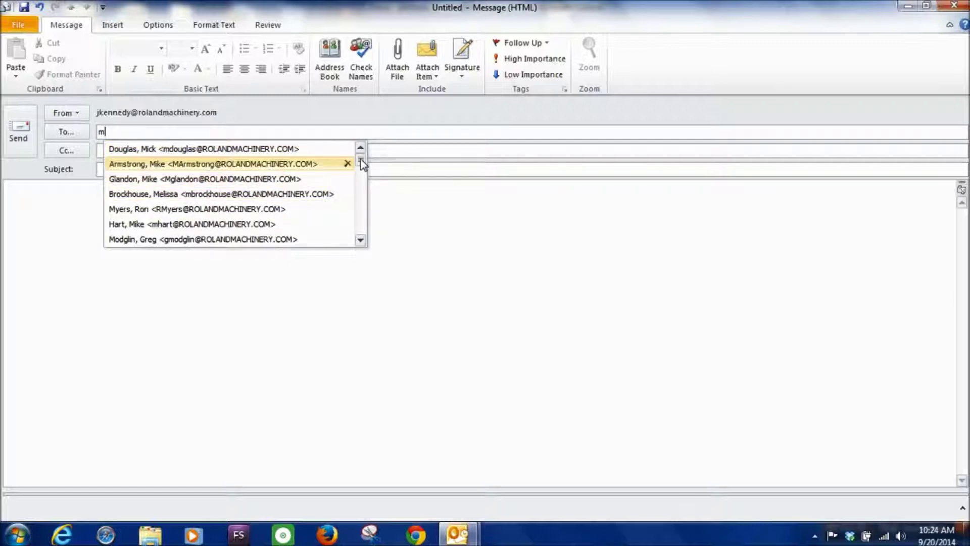
mouse_move(362, 163)
left_mouse_down()
mouse_move(360, 229)
mouse_move(362, 160)
left_mouse_up()
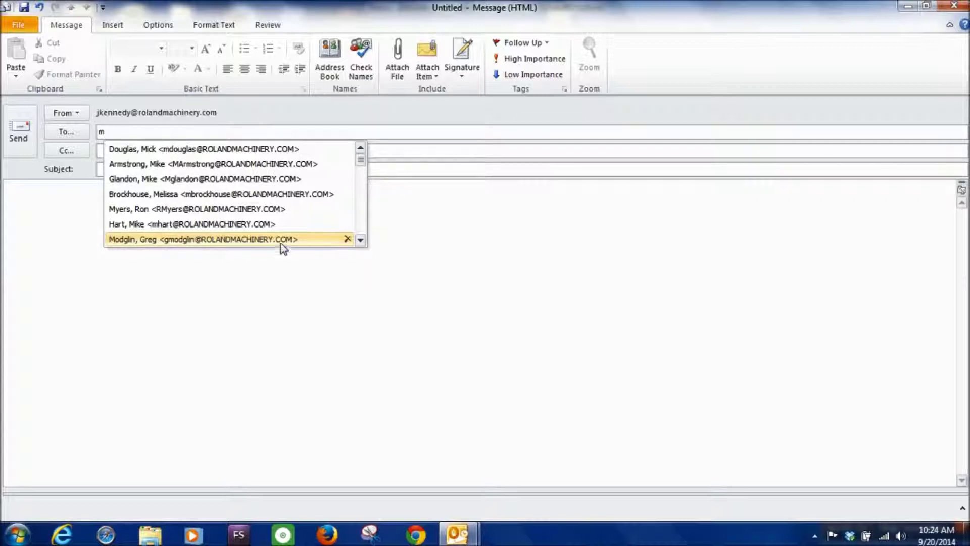
left_click(347, 238)
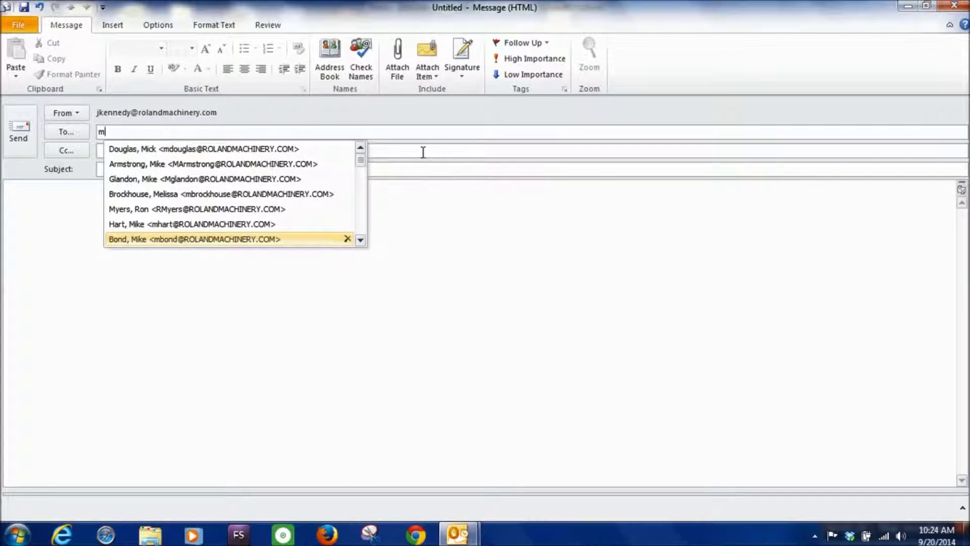
key("Escape")
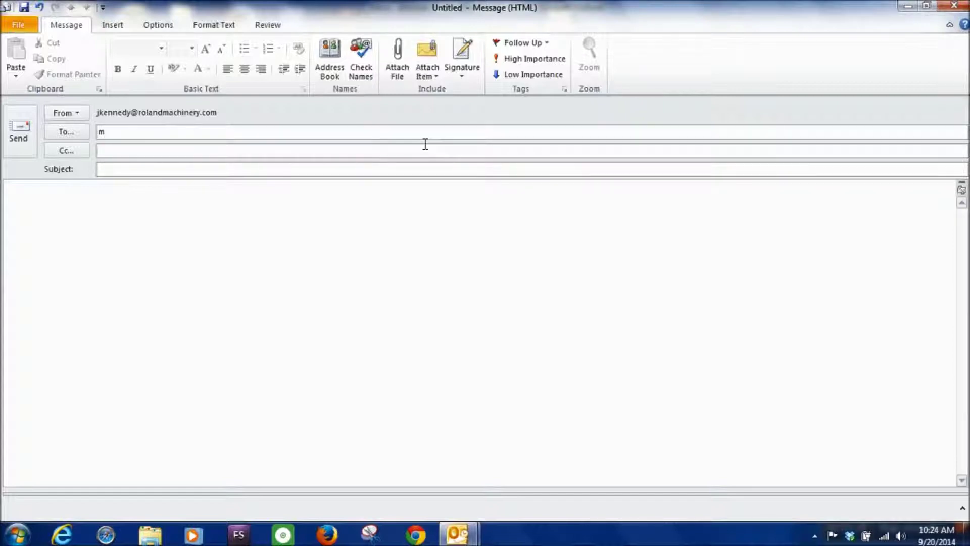
key("BackSpace")
type("m")
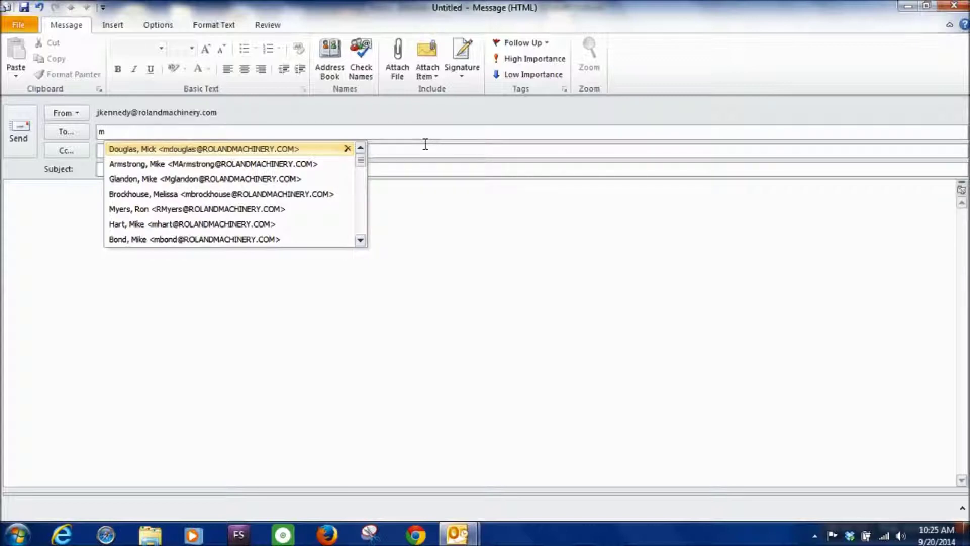
Extend the To entry letter by letter with 'bro', then backspace to widen the matches
type("b")
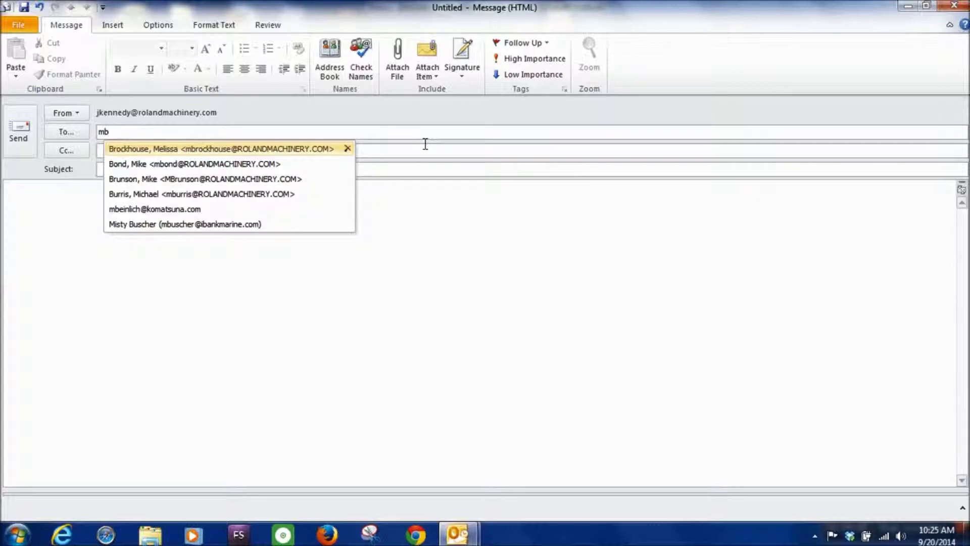
type("r")
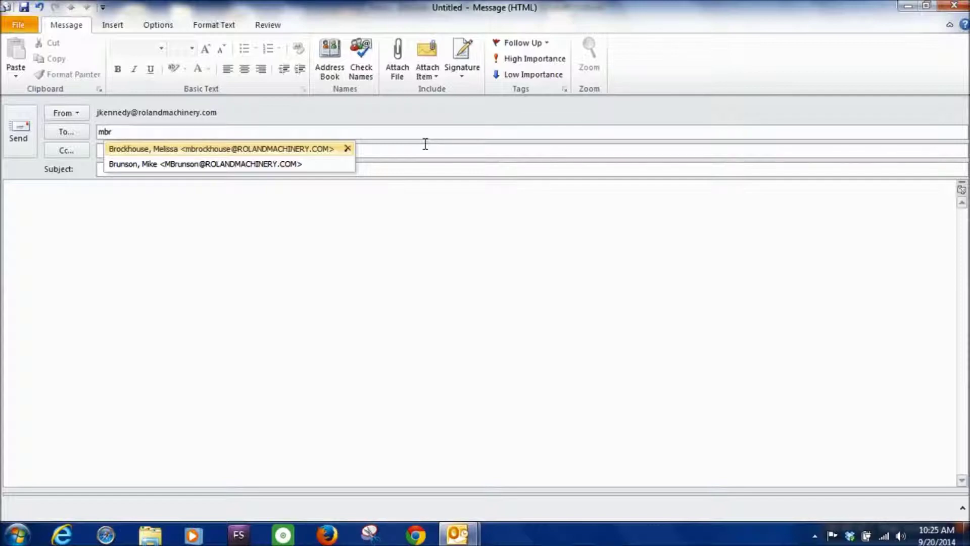
type("o")
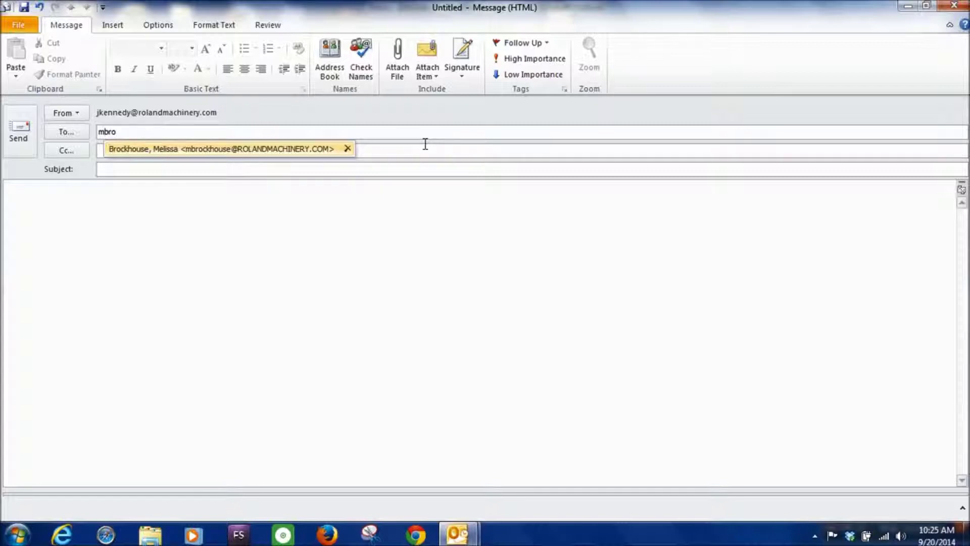
key("BackSpace")
key("BackSpace")
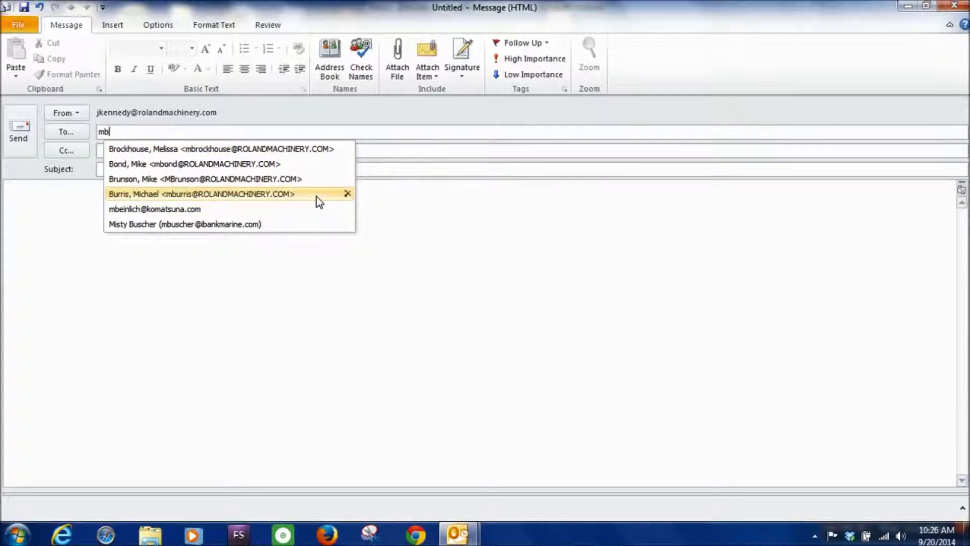
Delete two outdated recipients from autocomplete and retype 'mbu' in the To field
left_click(347, 194)
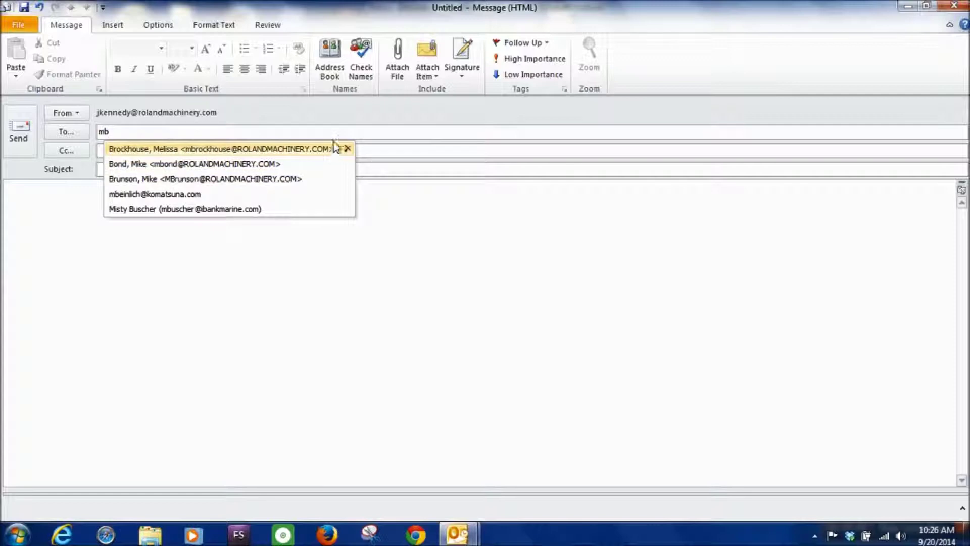
left_click(342, 136)
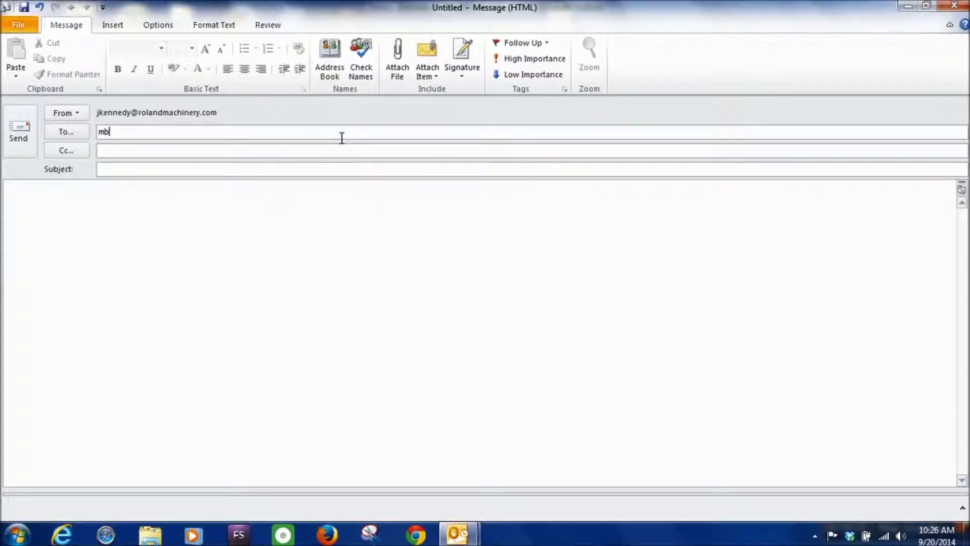
type("u")
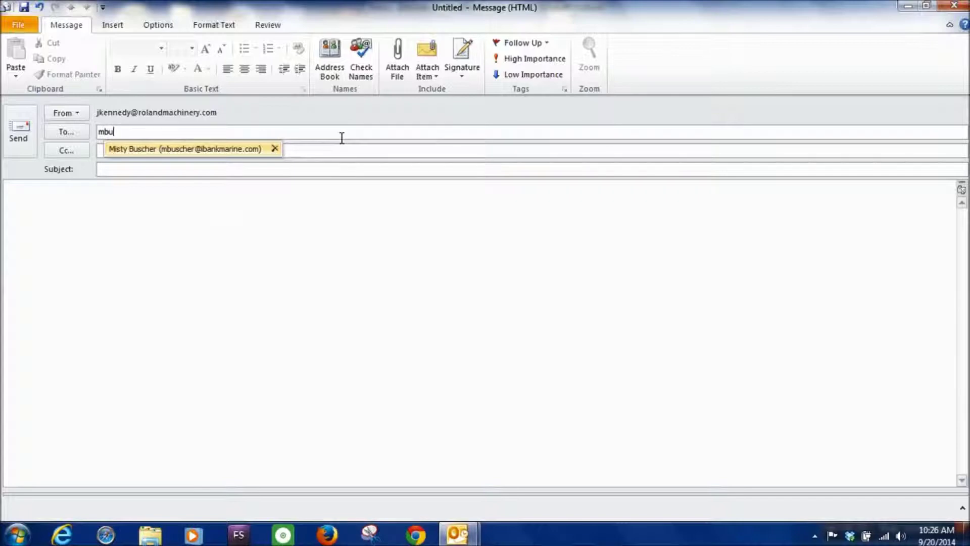
left_click(274, 150)
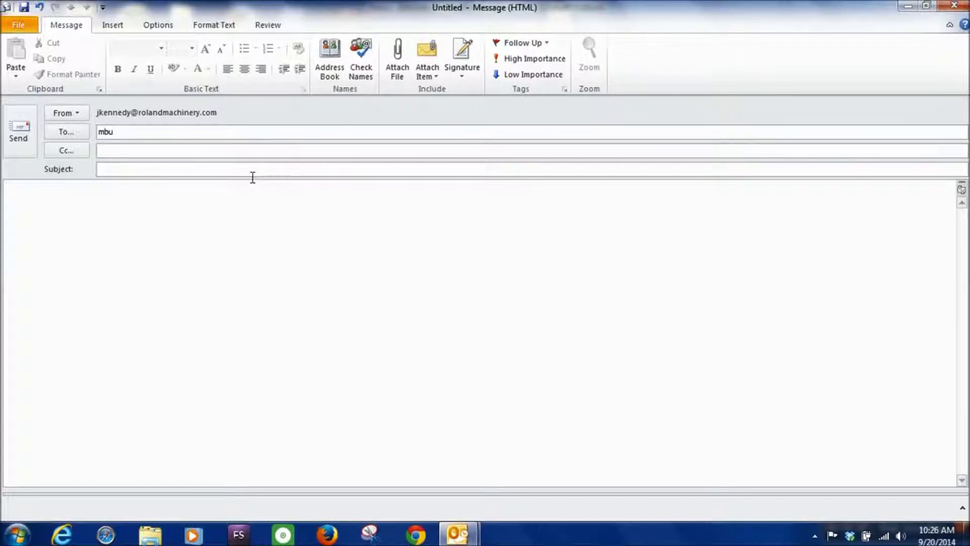
key("BackSpace")
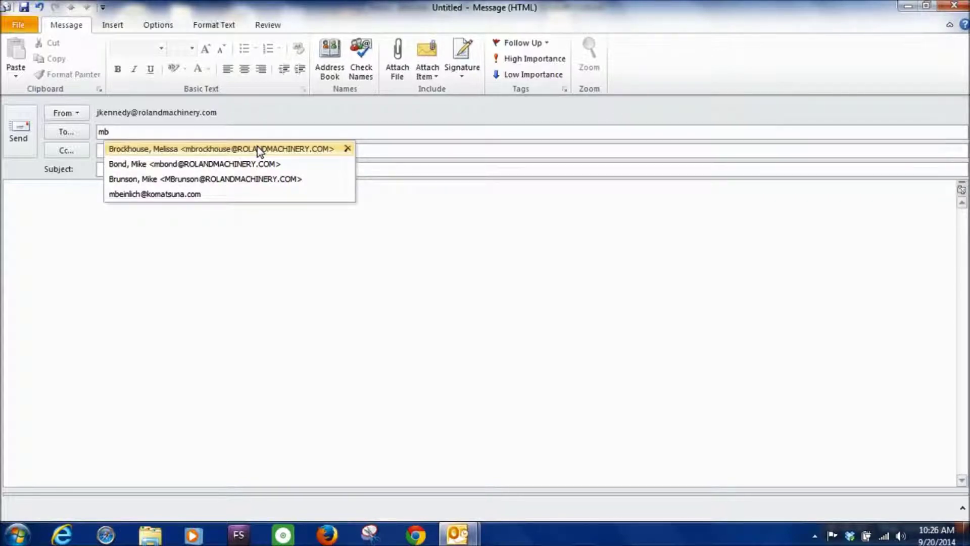
type("u")
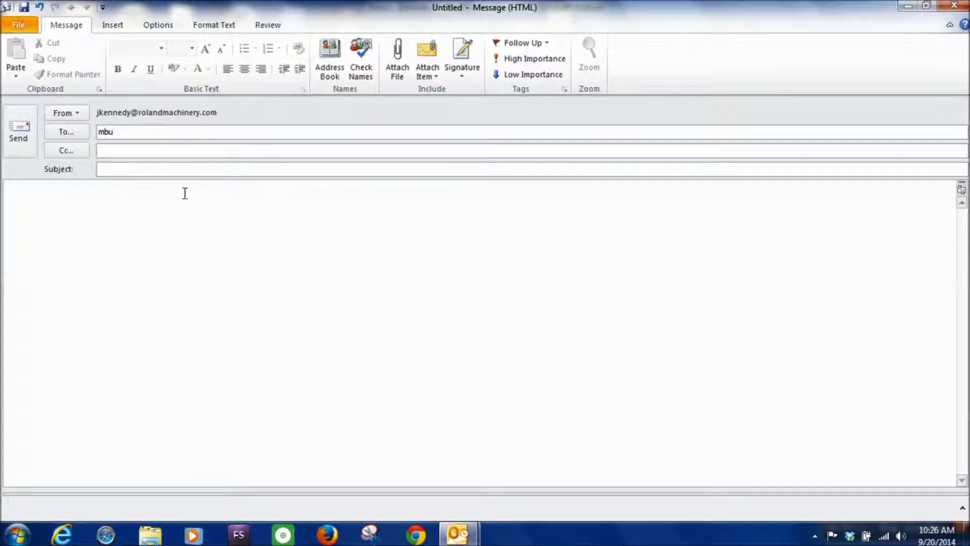
left_click(195, 174)
Send the test message with subject 'p[4r5gpjw4r' and body ';remet;h]gmw;]mgw;rf'
type("p[4r5gpjw4r")
left_click(176, 219)
type("';remet;h]gmw;]mgw;rf")
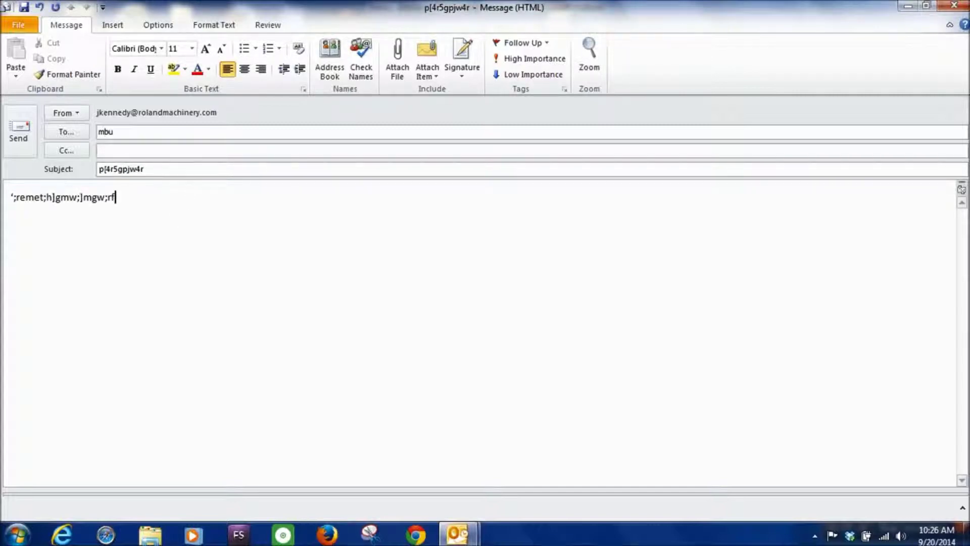
left_click(22, 147)
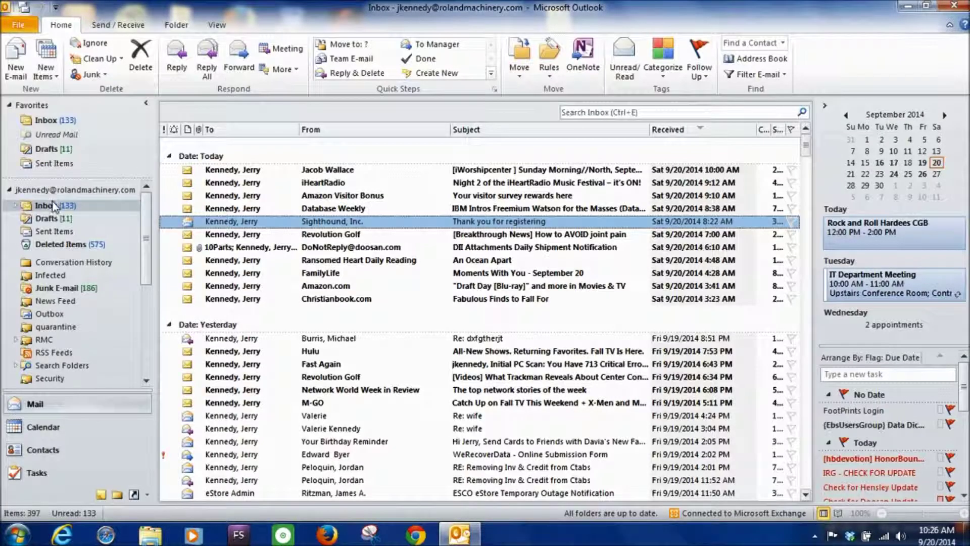
Confirm the message in Sent Items, then start a new e-mail with 'mbu' in To
left_click(56, 231)
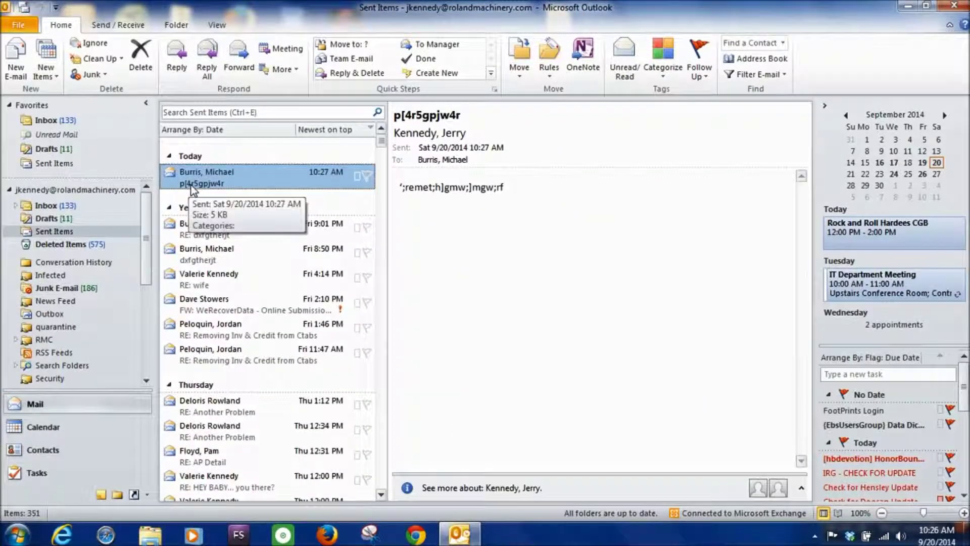
left_click(54, 206)
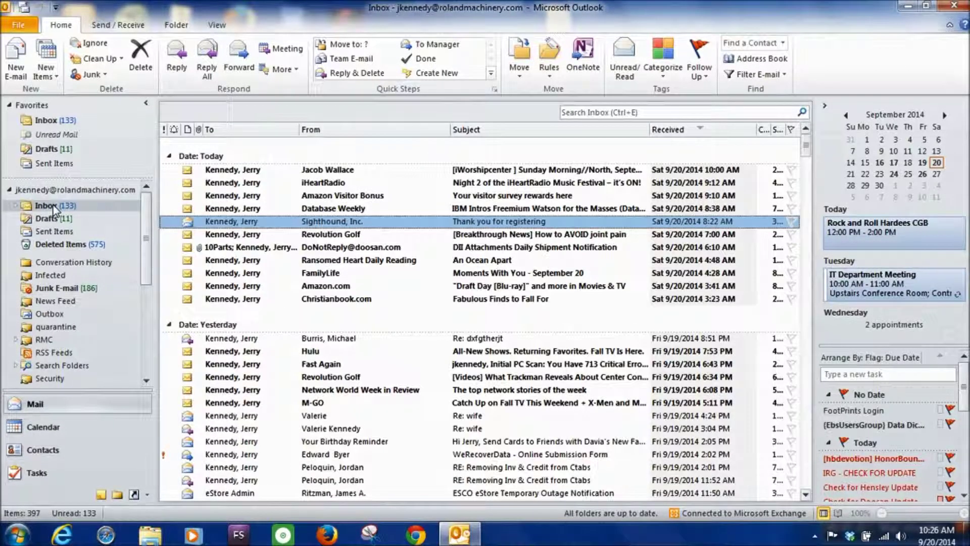
left_click(16, 60)
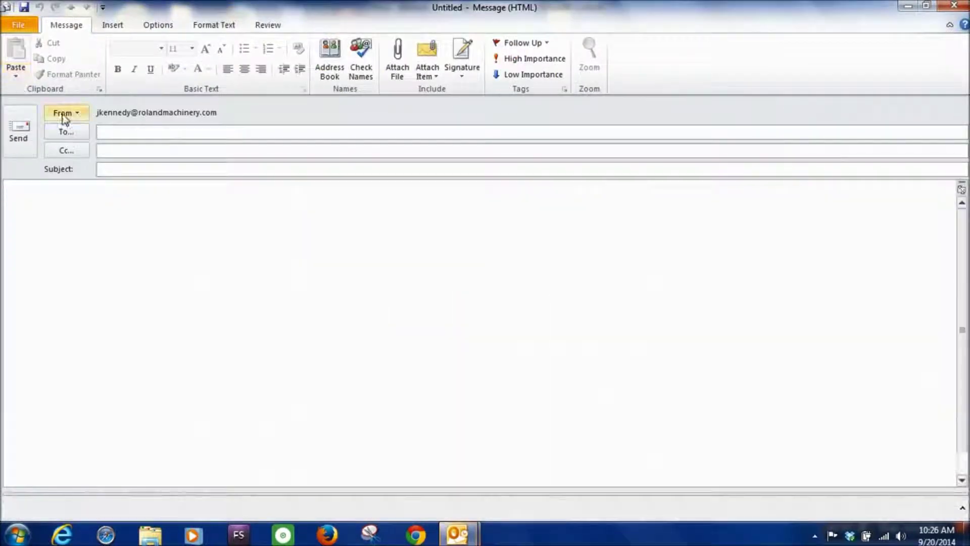
type("mb")
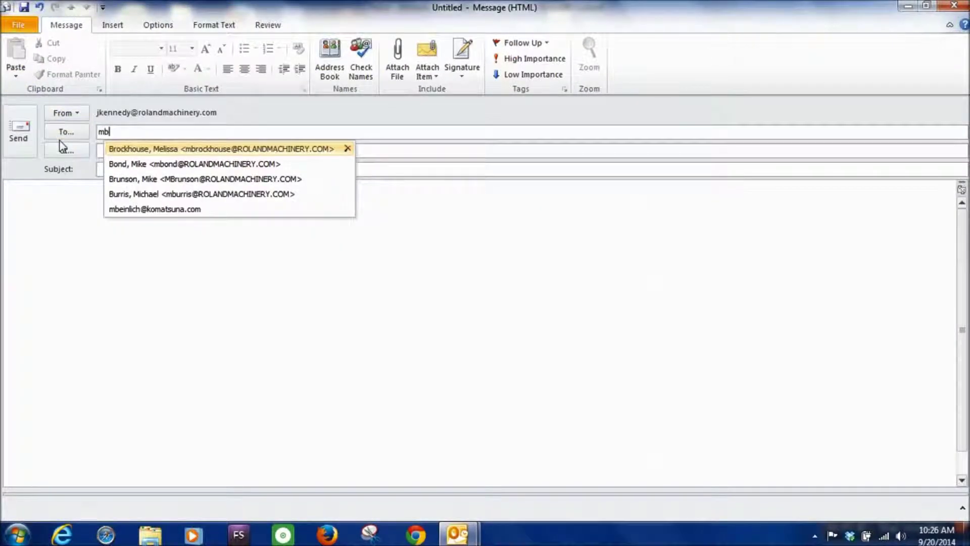
type("u")
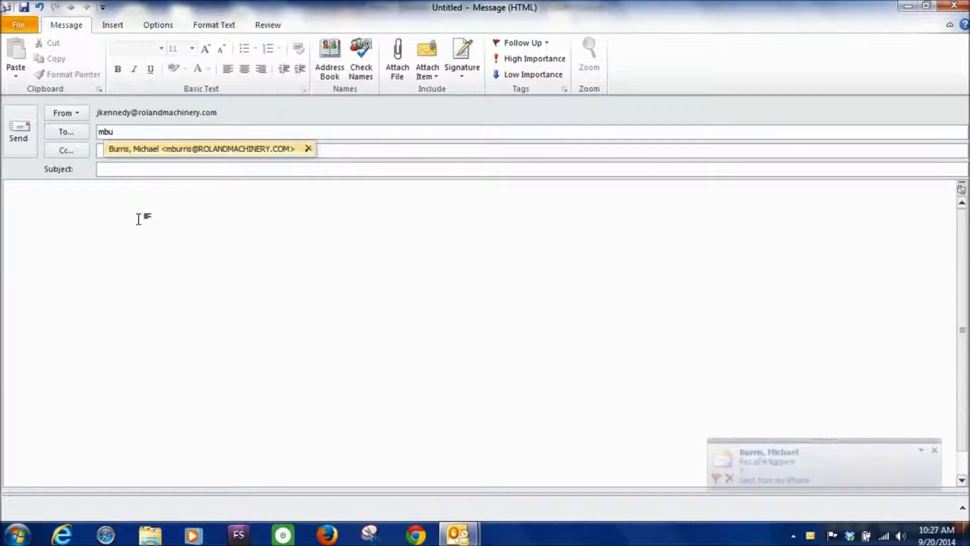
Erase 'mbu' from the To field after seeing it autocomplete to the recipient
key("BackSpace")
key("BackSpace")
key("BackSpace")
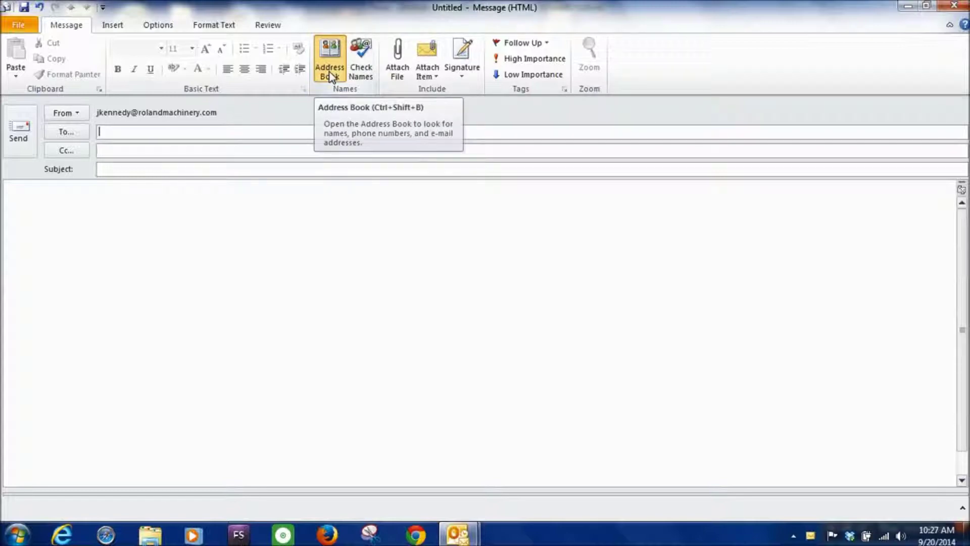
left_click(329, 76)
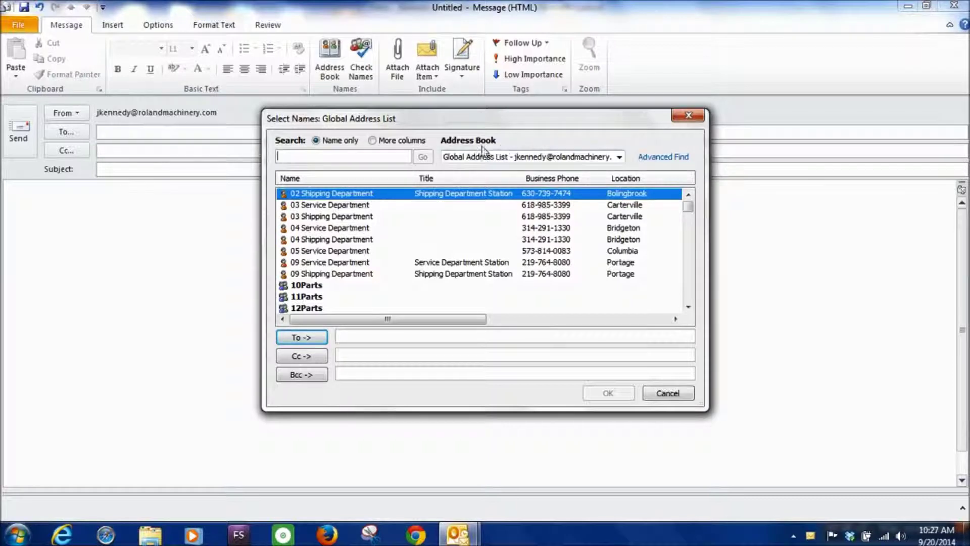
left_click(620, 157)
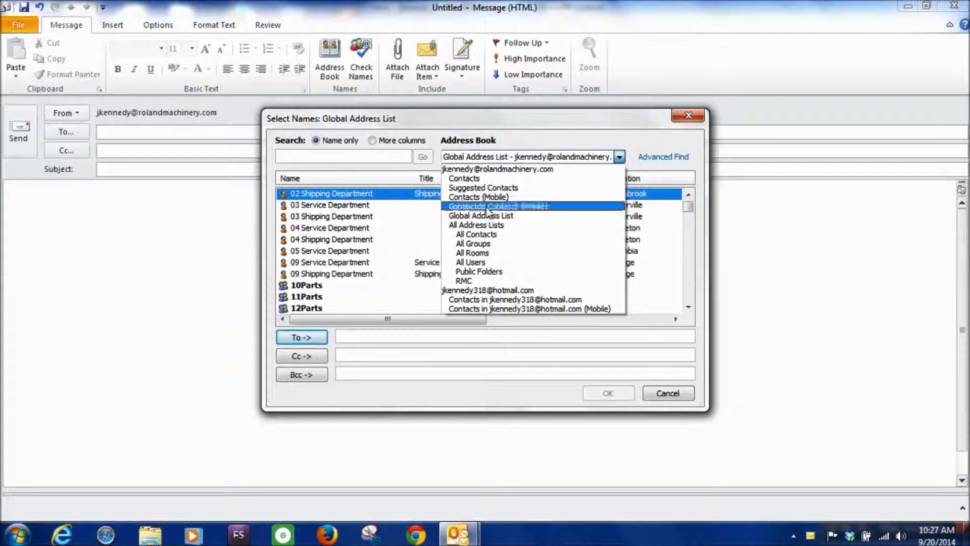
left_click(480, 180)
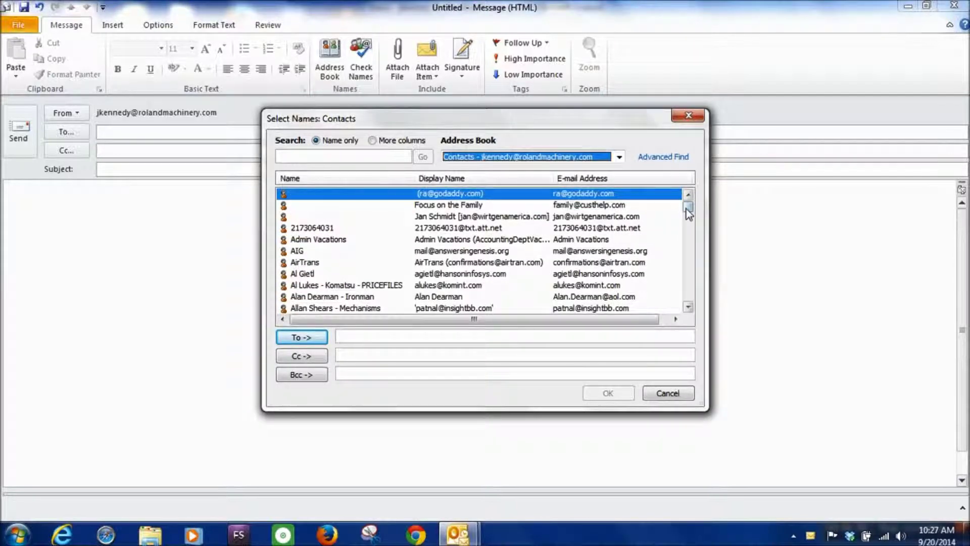
left_click_drag(689, 210, 689, 238)
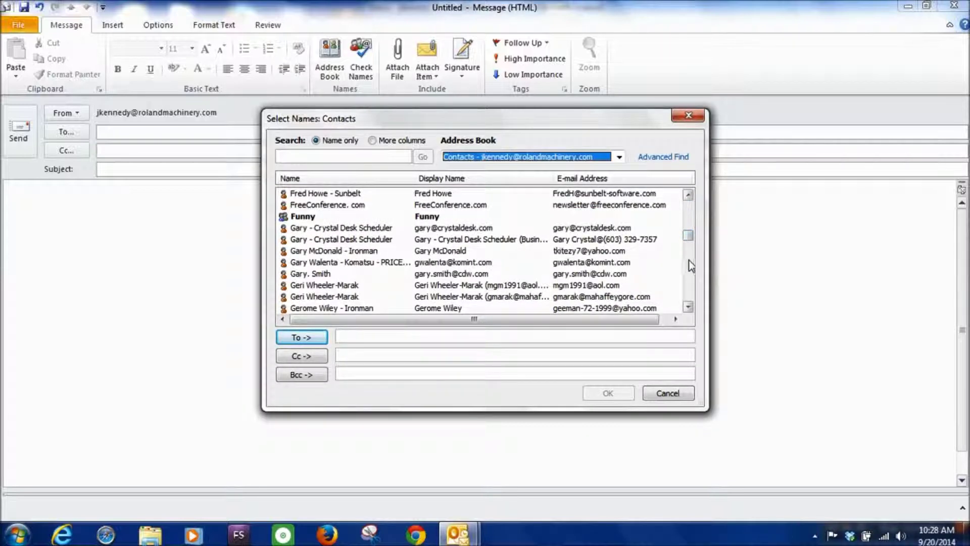
scroll(691, 266, "down", 8)
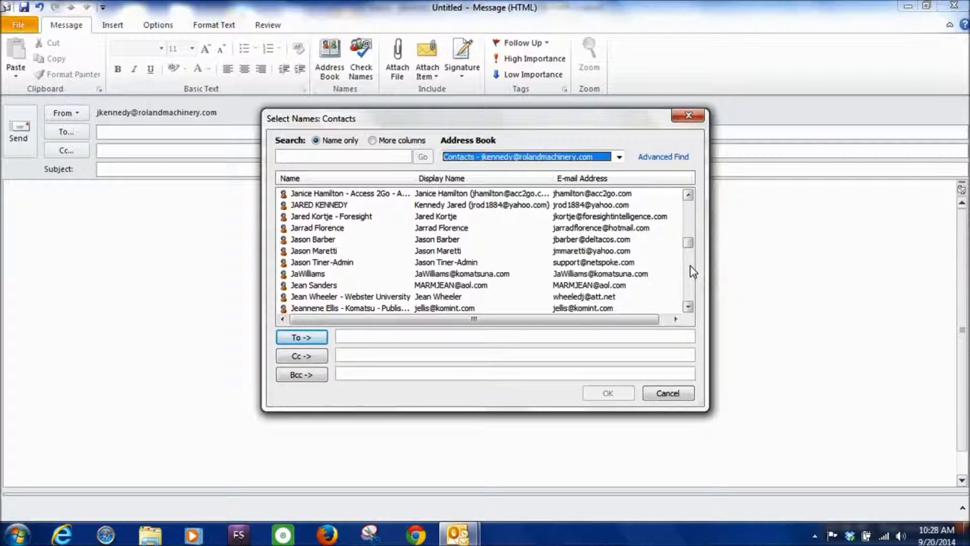
left_click(619, 157)
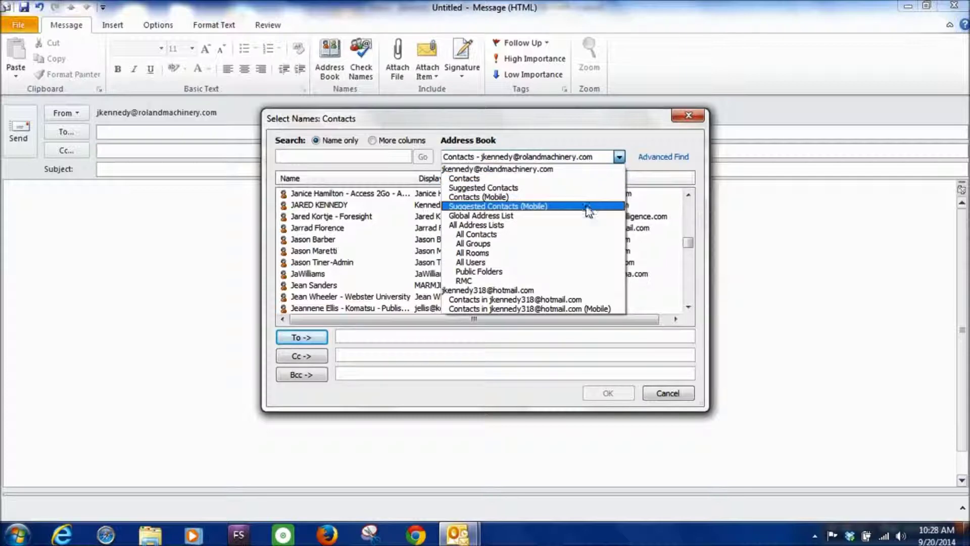
left_click(585, 216)
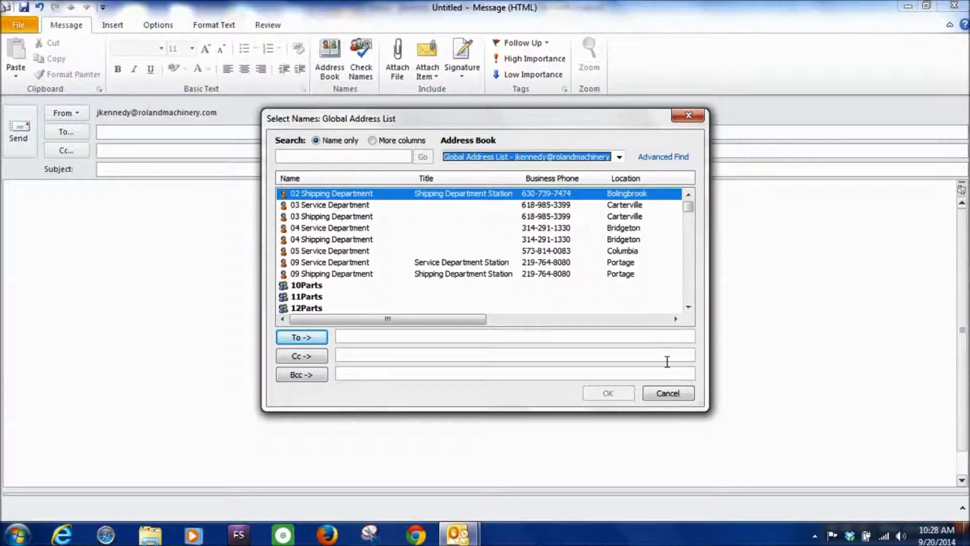
left_click(666, 393)
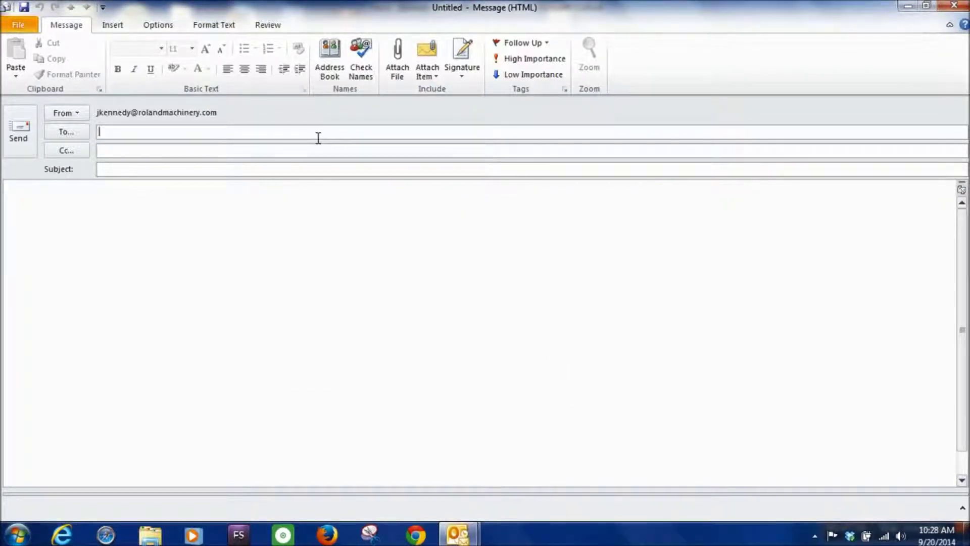
Try sending to the unknown recipient 'qjkfl', cancel the Check Names warning, and clear it
type("m")
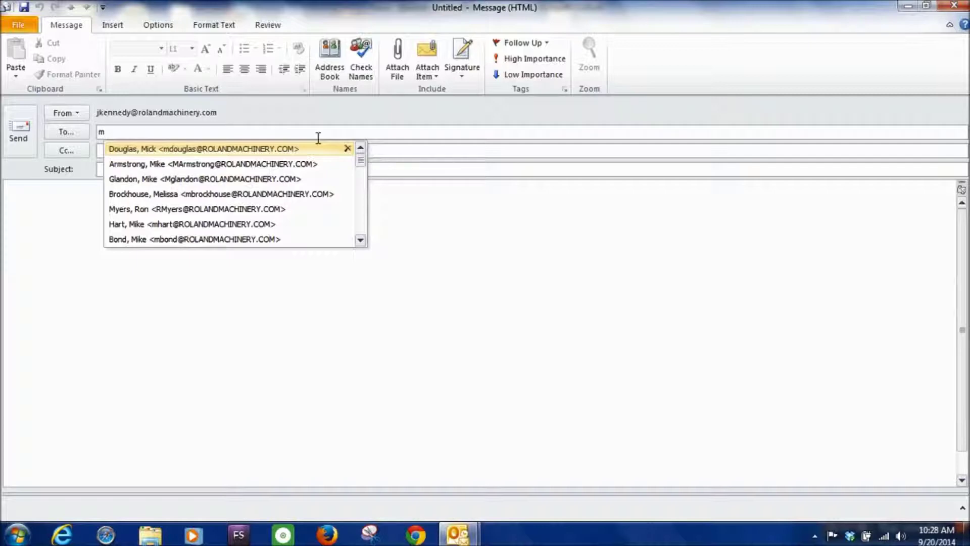
key("BackSpace")
type("qjkfl")
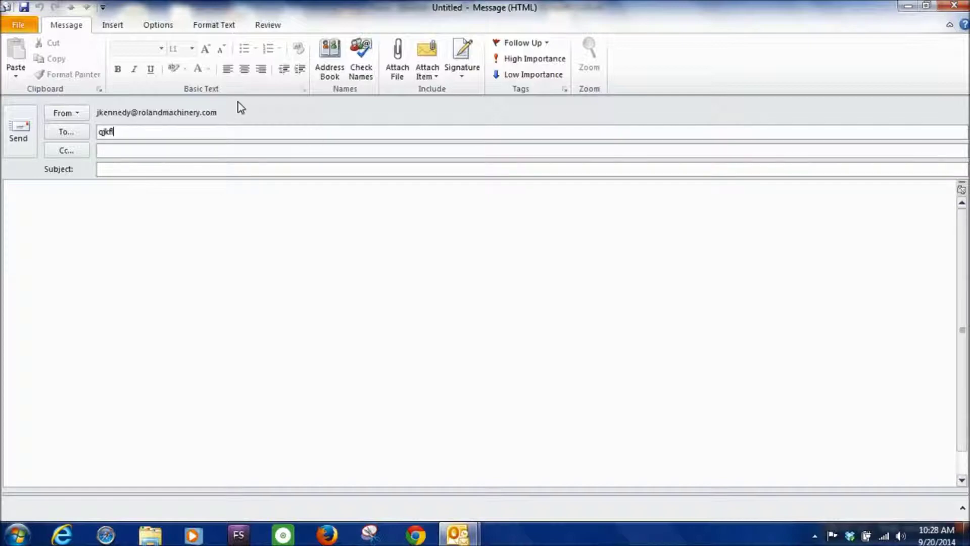
left_click(26, 136)
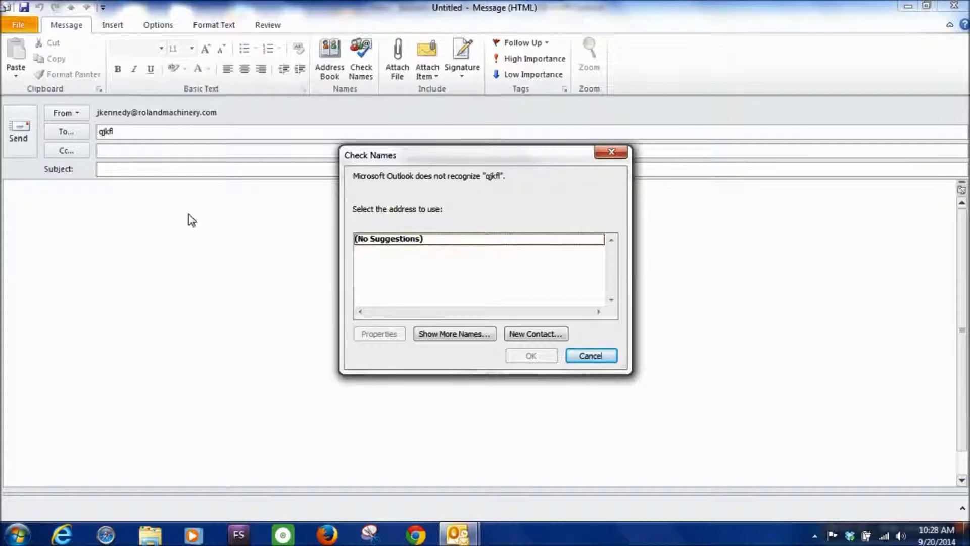
left_click(590, 356)
key("BackSpace")
key("BackSpace")
key("BackSpace")
key("BackSpace")
key("BackSpace")
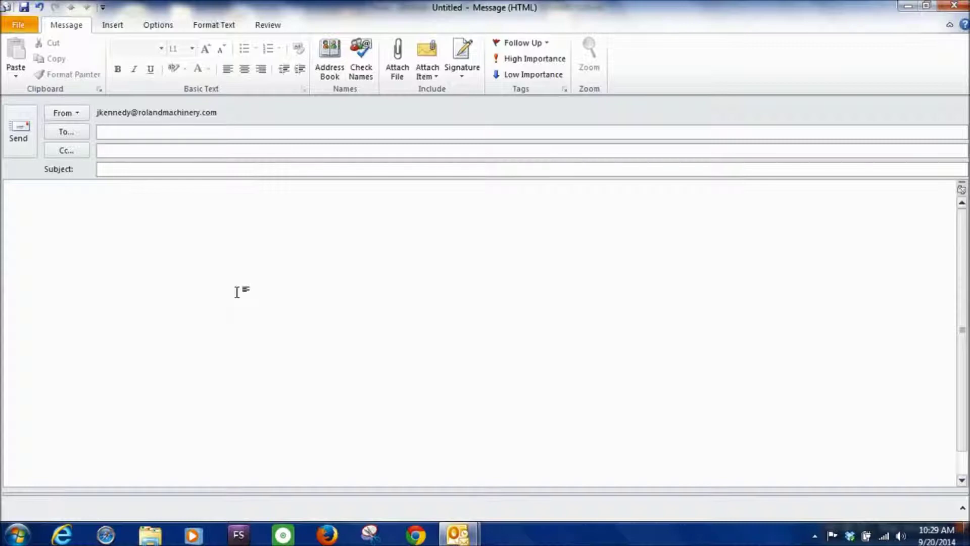
type("q")
key("BackSpace")
key("BackSpace")
type("m")
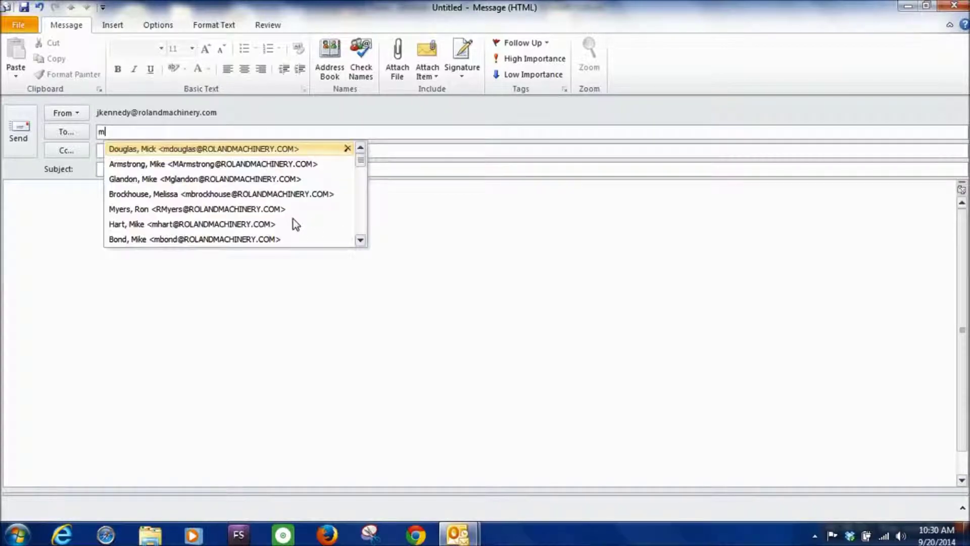
type("b")
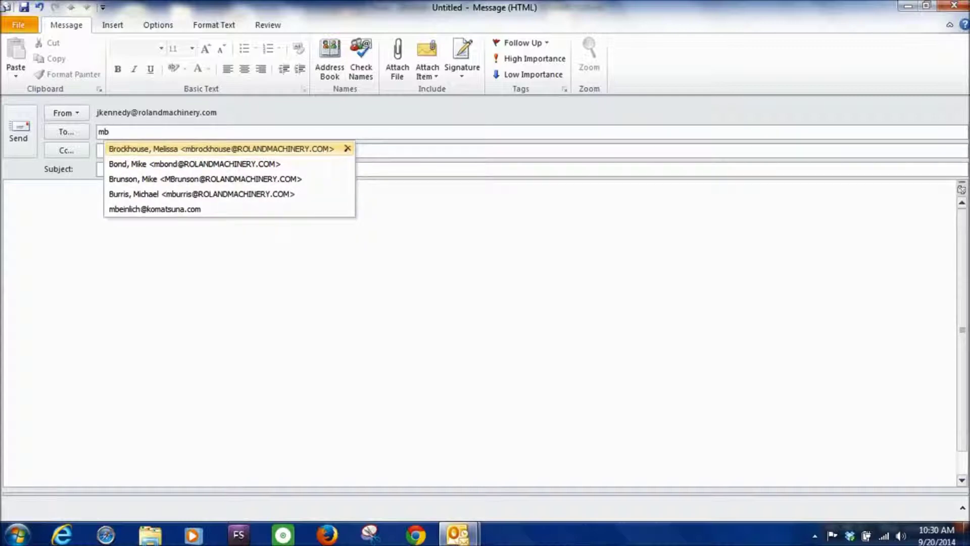
key("BackSpace")
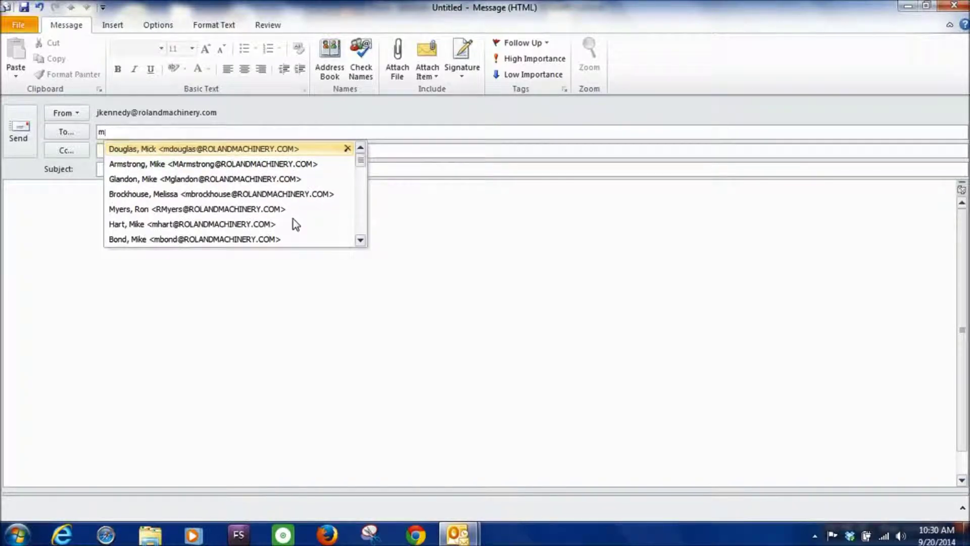
left_click_drag(361, 167, 365, 195)
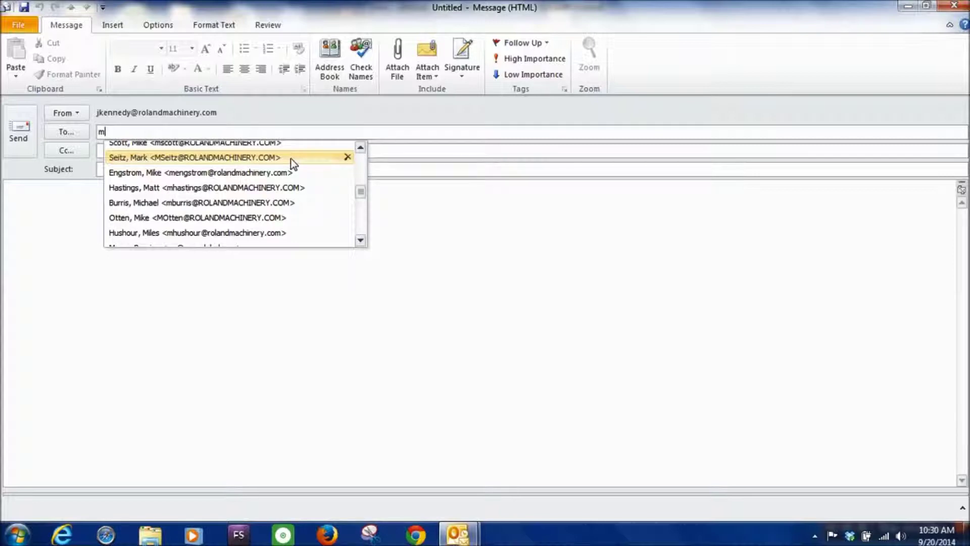
left_click(314, 310)
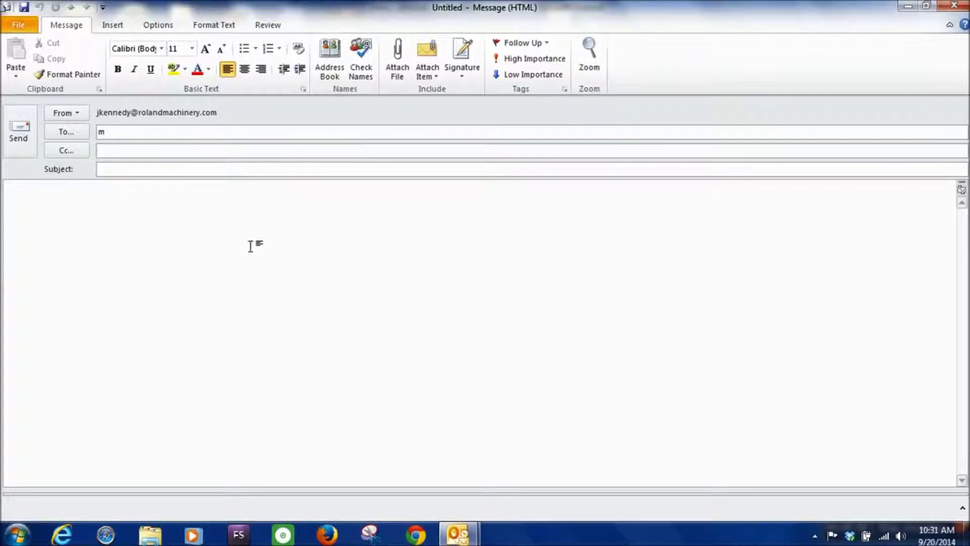
left_click(292, 135)
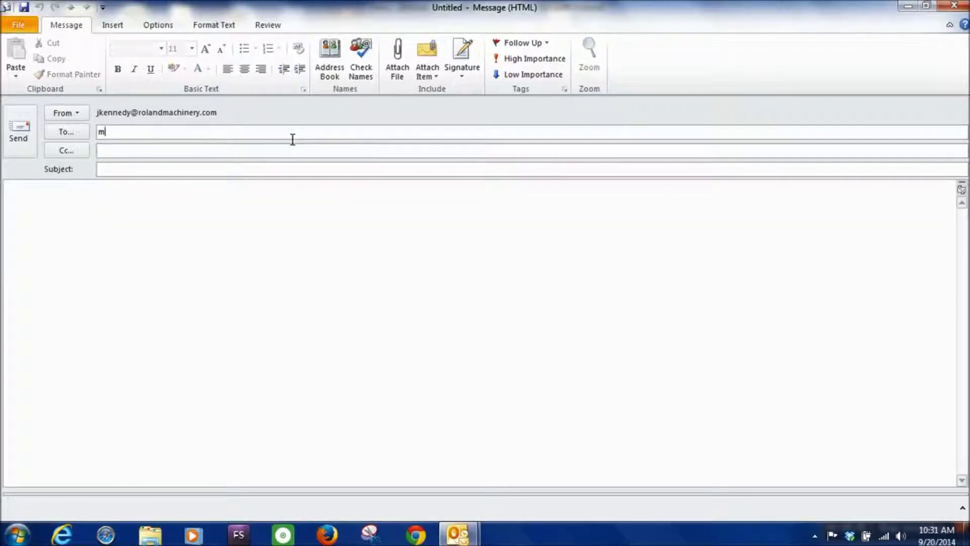
key("BackSpace")
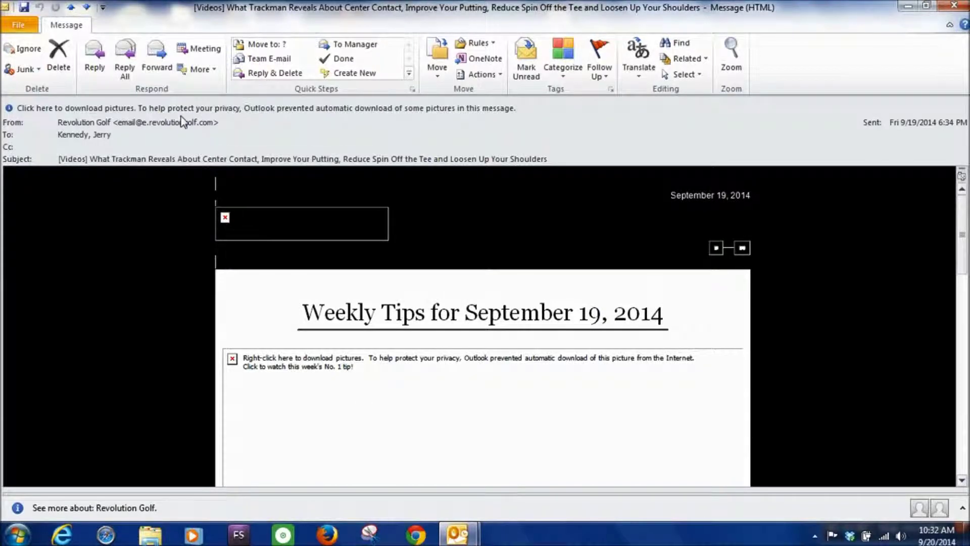
Save the newsletter sender Revolution Golf as an Outlook contact, then reopen its contact record
mouse_move(187, 130)
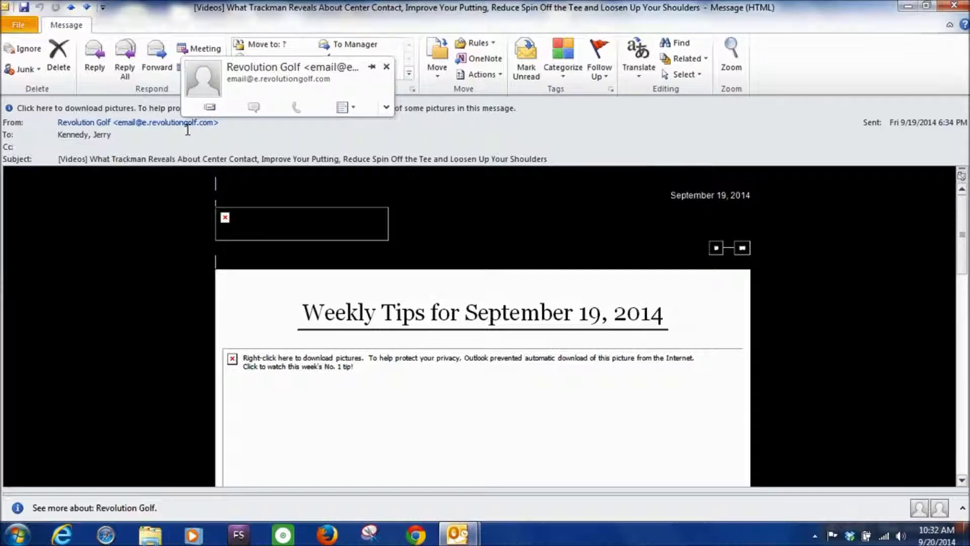
right_click(182, 127)
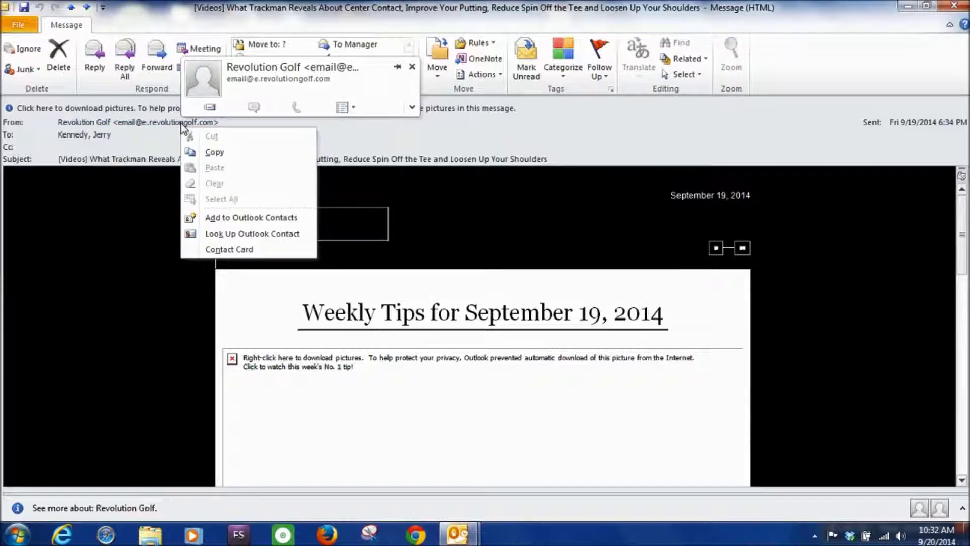
left_click(244, 219)
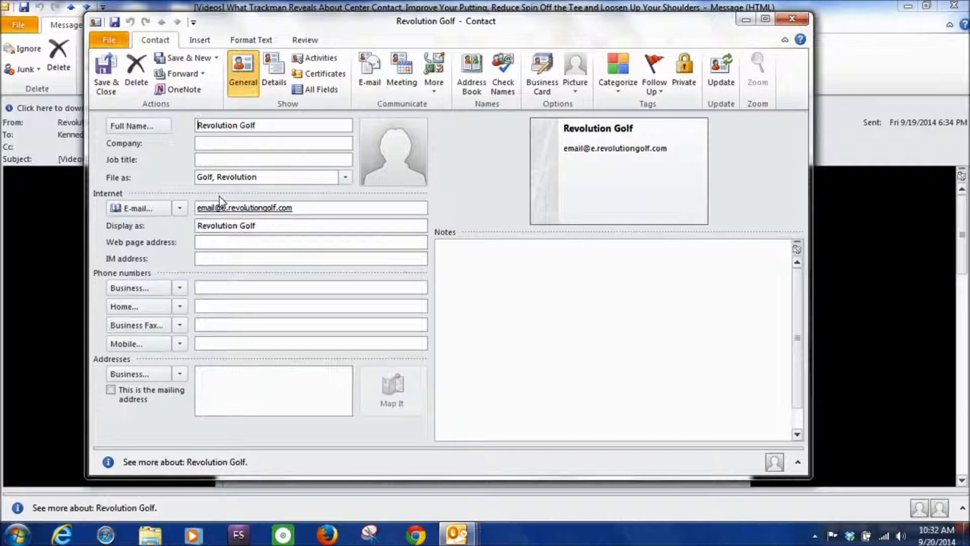
left_click(109, 85)
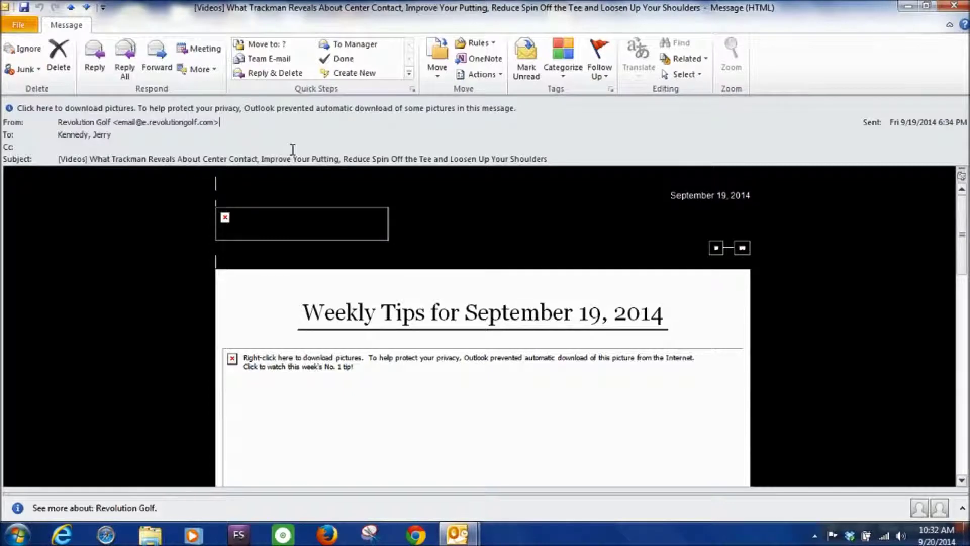
right_click(188, 126)
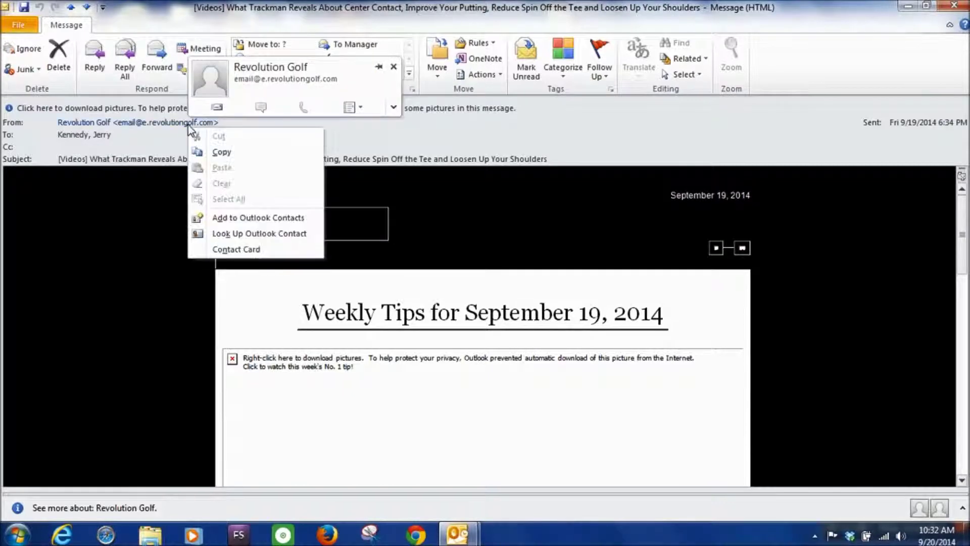
left_click(238, 218)
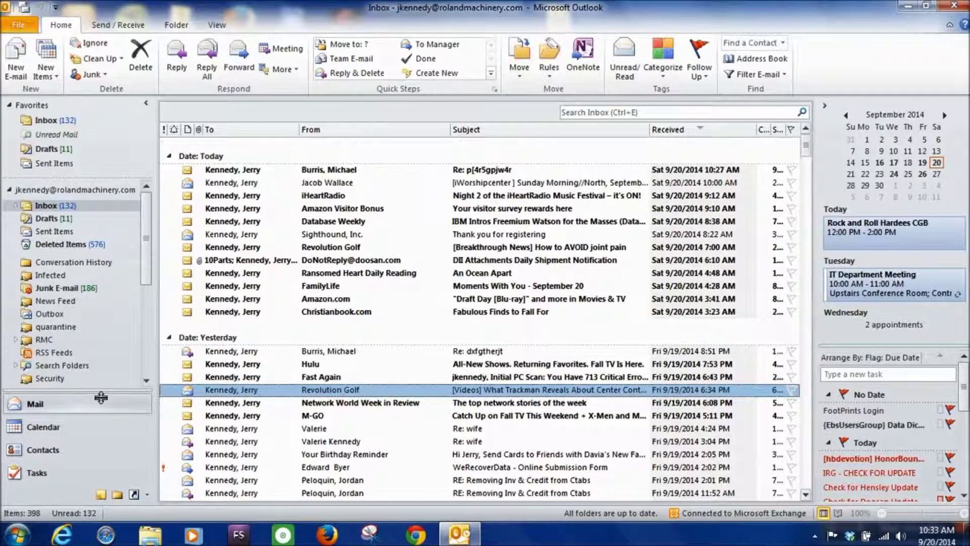
In Contacts, find and open the 'Golf, Revolution' card under G, then close it
left_click_drag(101, 397, 81, 493)
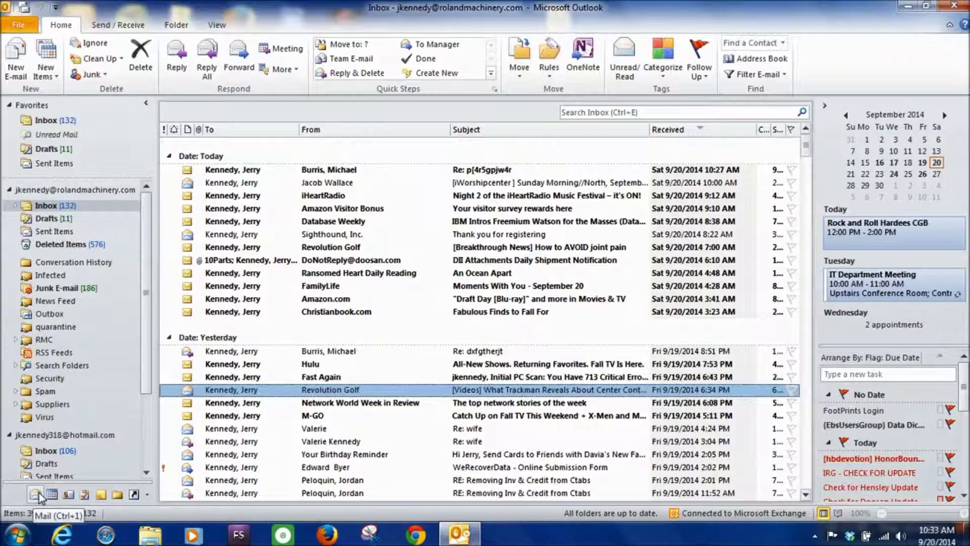
left_click(68, 494)
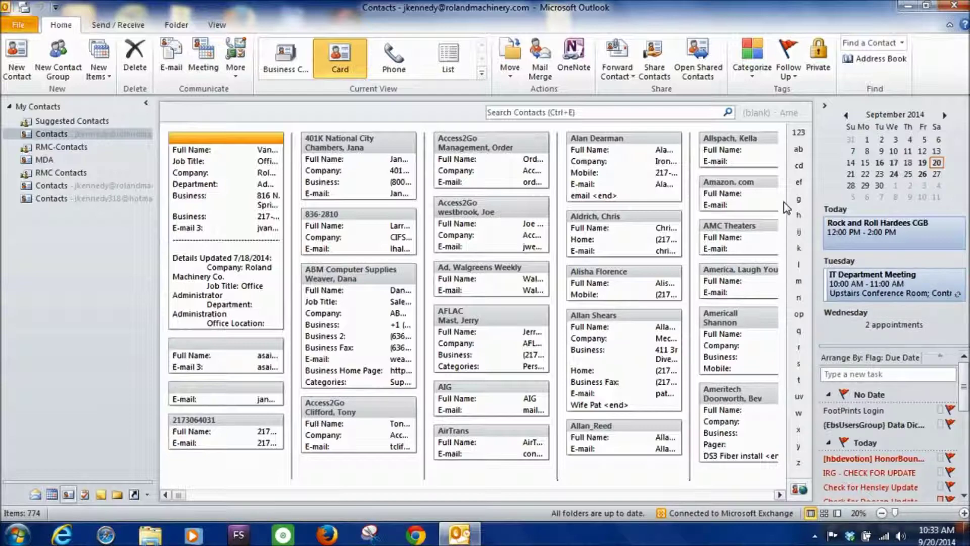
left_click(799, 199)
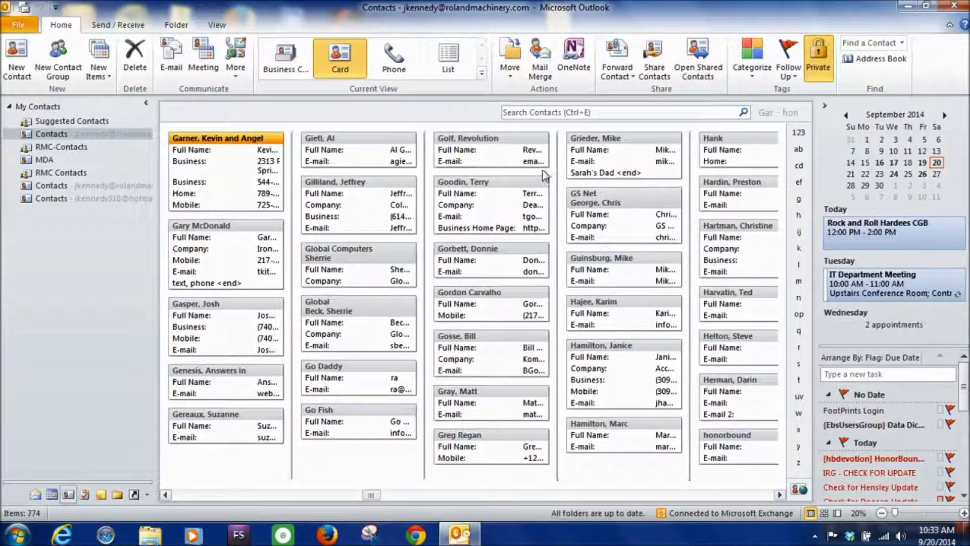
double_click(517, 142)
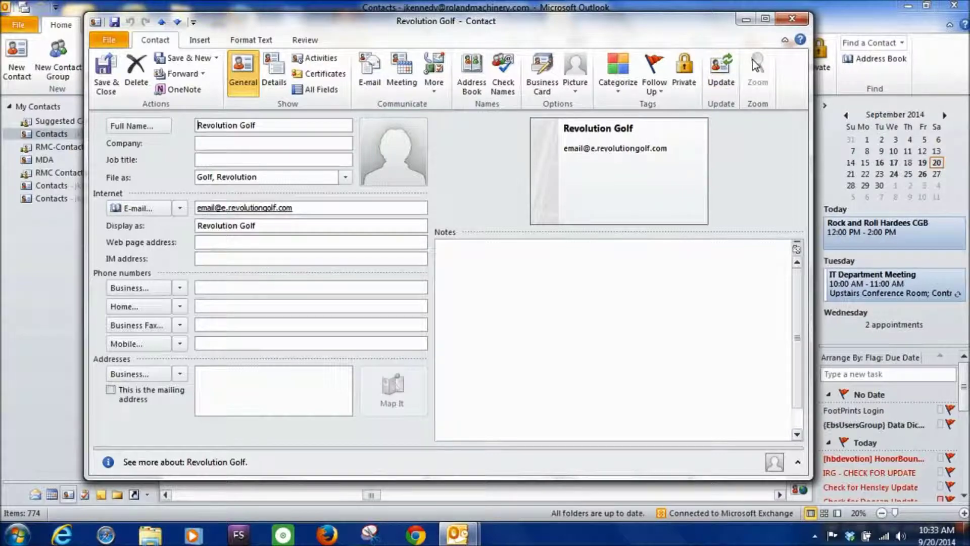
left_click(791, 21)
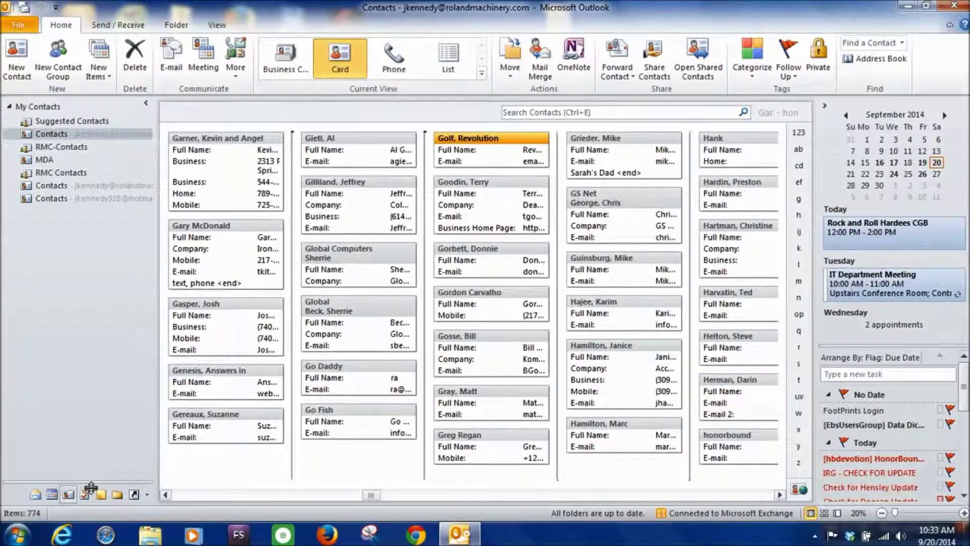
Back in Mail, start a new e-mail and enter 'm' in the To field to show suggestions
left_click_drag(90, 487, 106, 384)
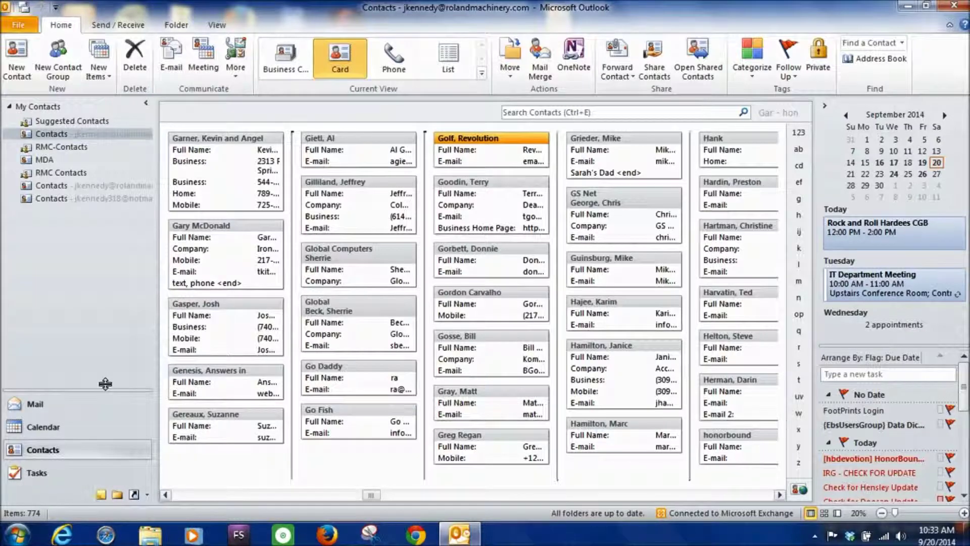
left_click(44, 405)
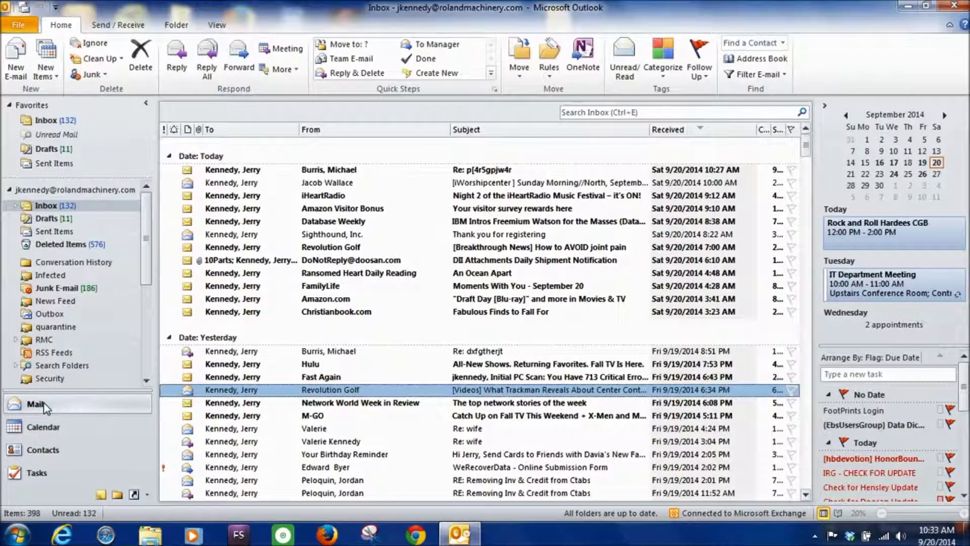
left_click(17, 61)
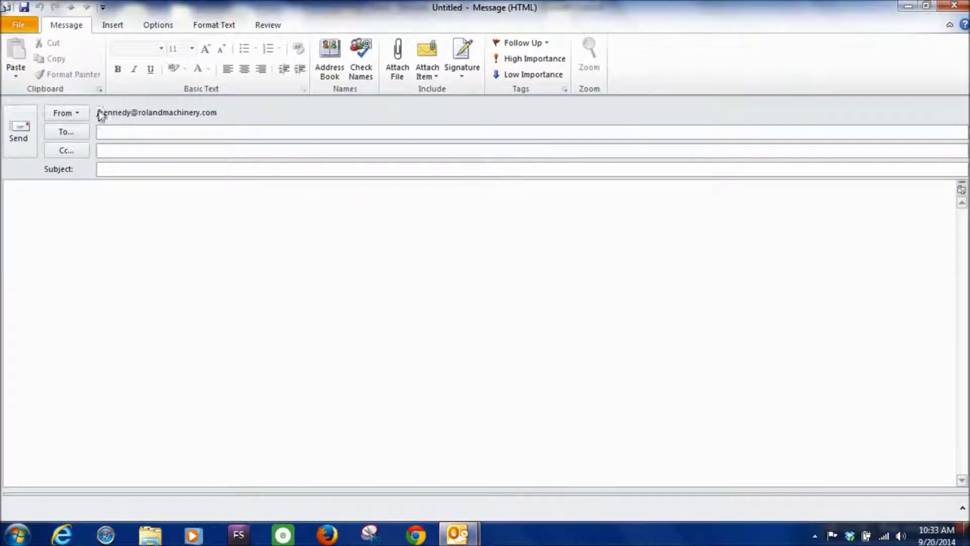
type("m")
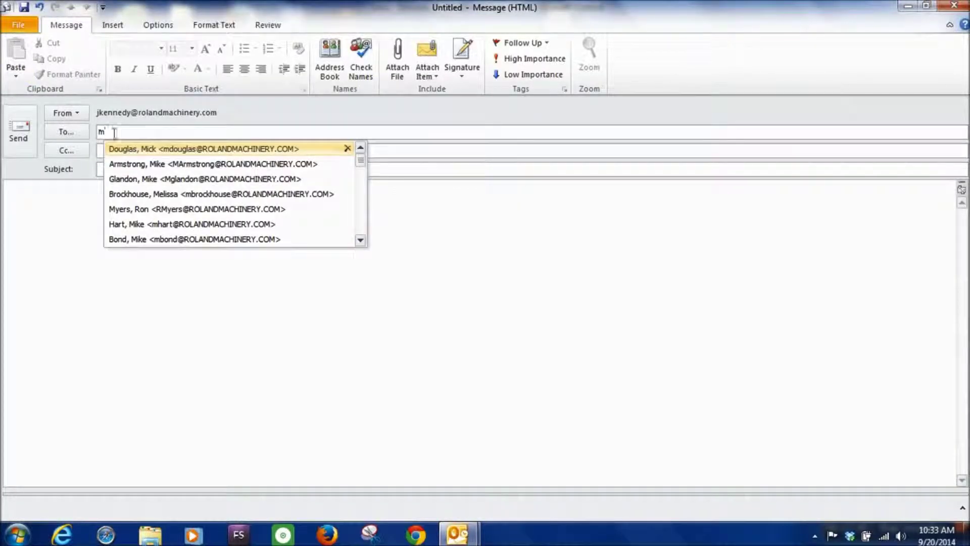